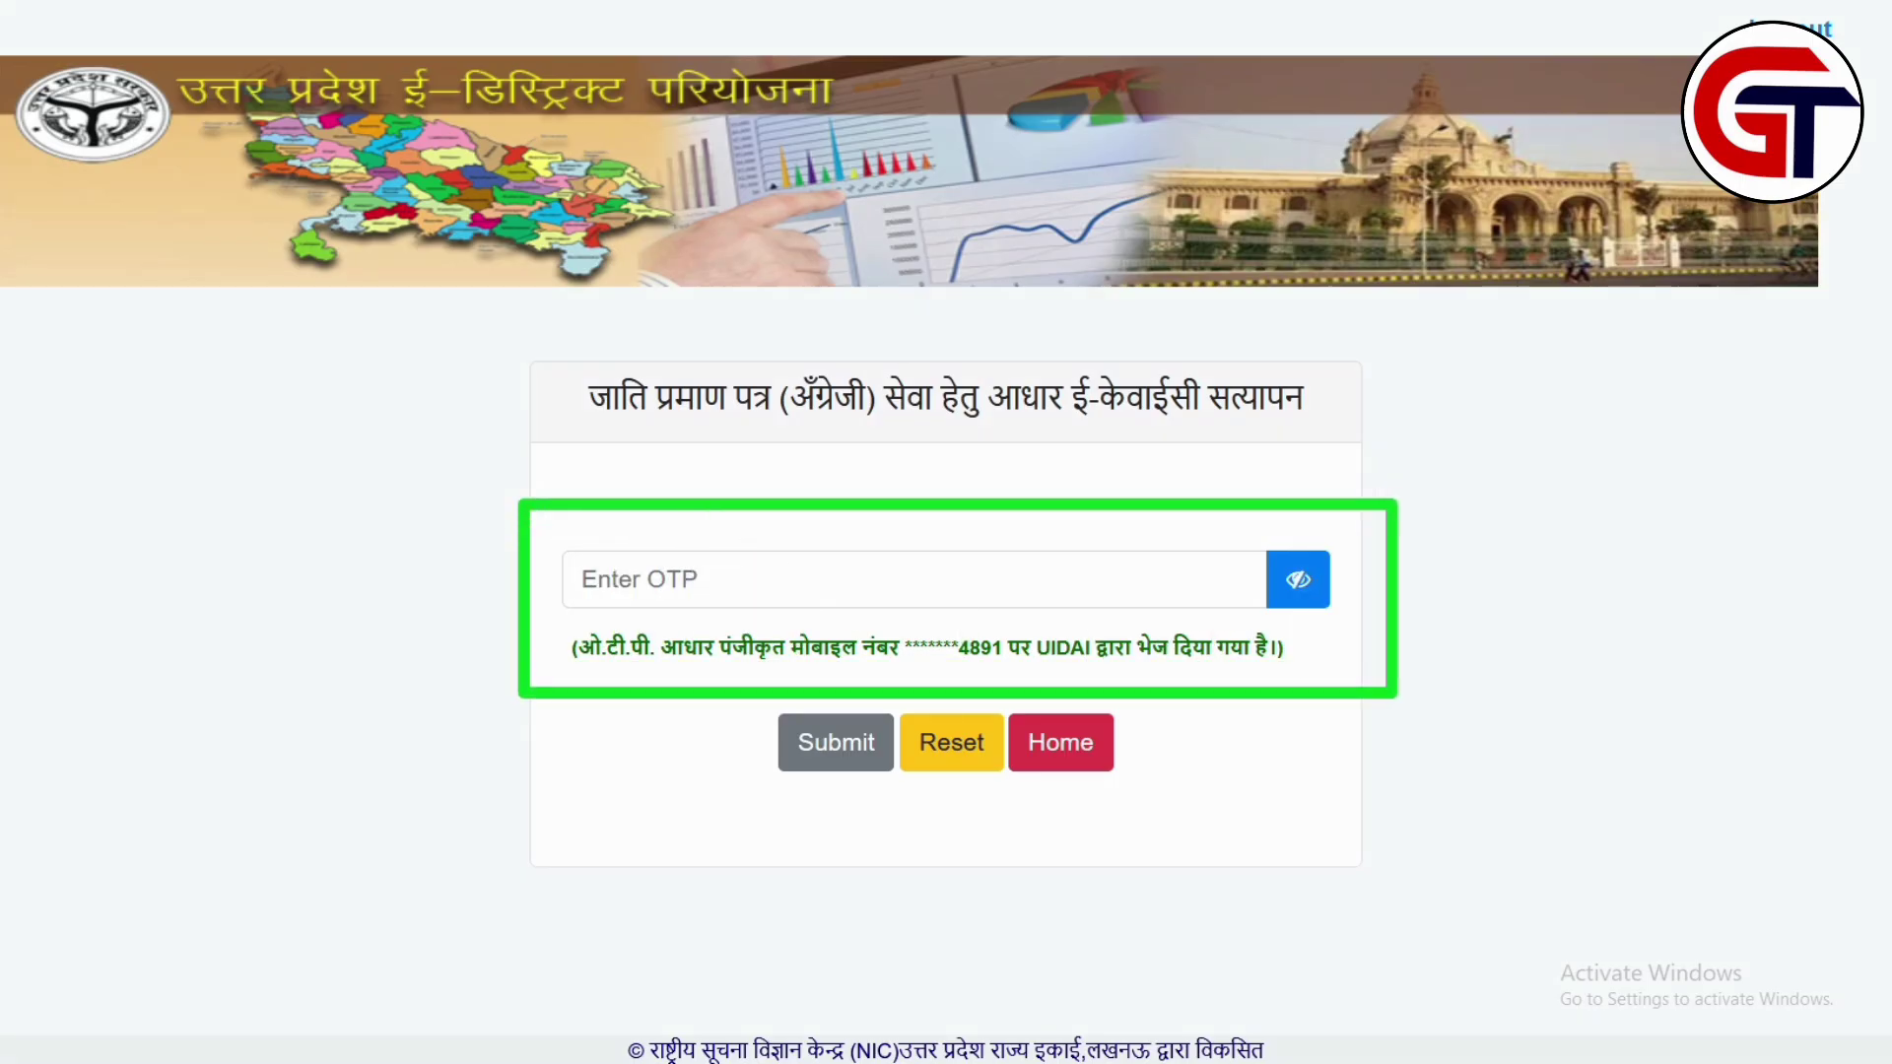
# Enter the Aadhaar OTP and submit it for the caste certificate e-KYC verification.
pyautogui.click(914, 579)
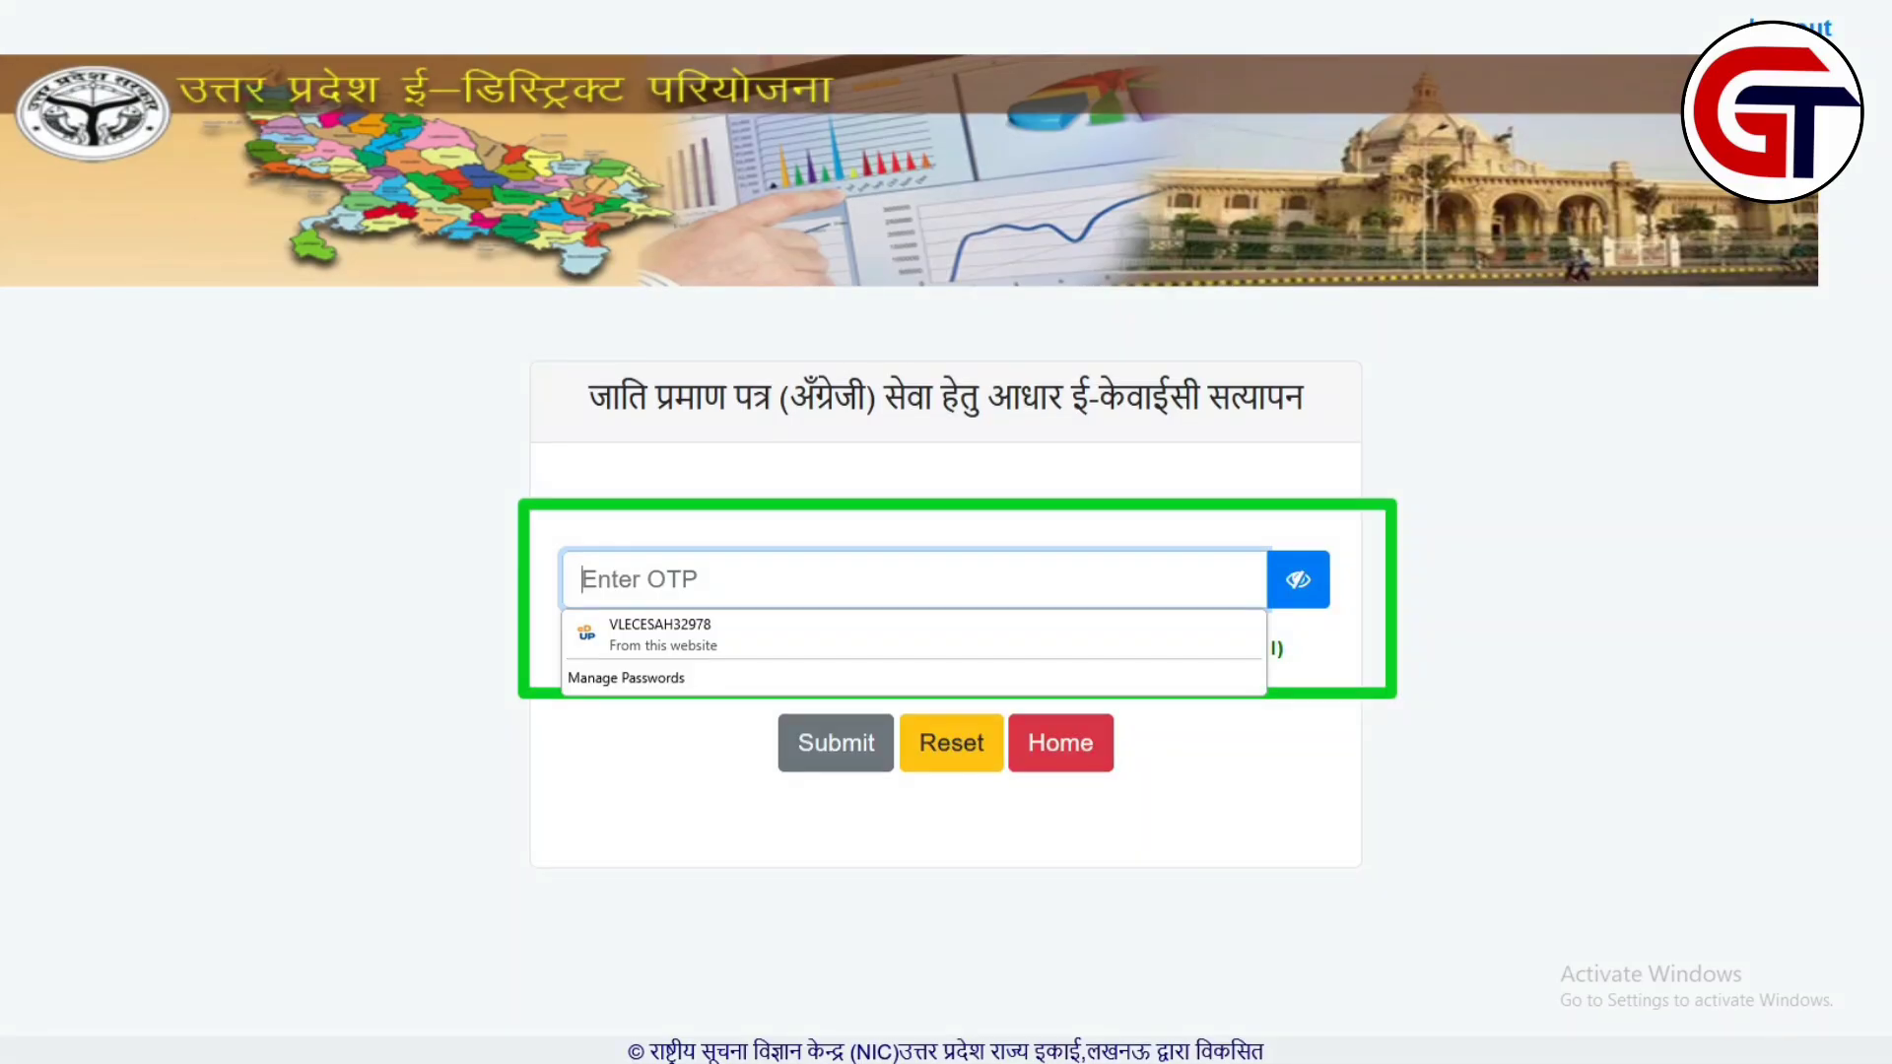
pyautogui.write('••••••')
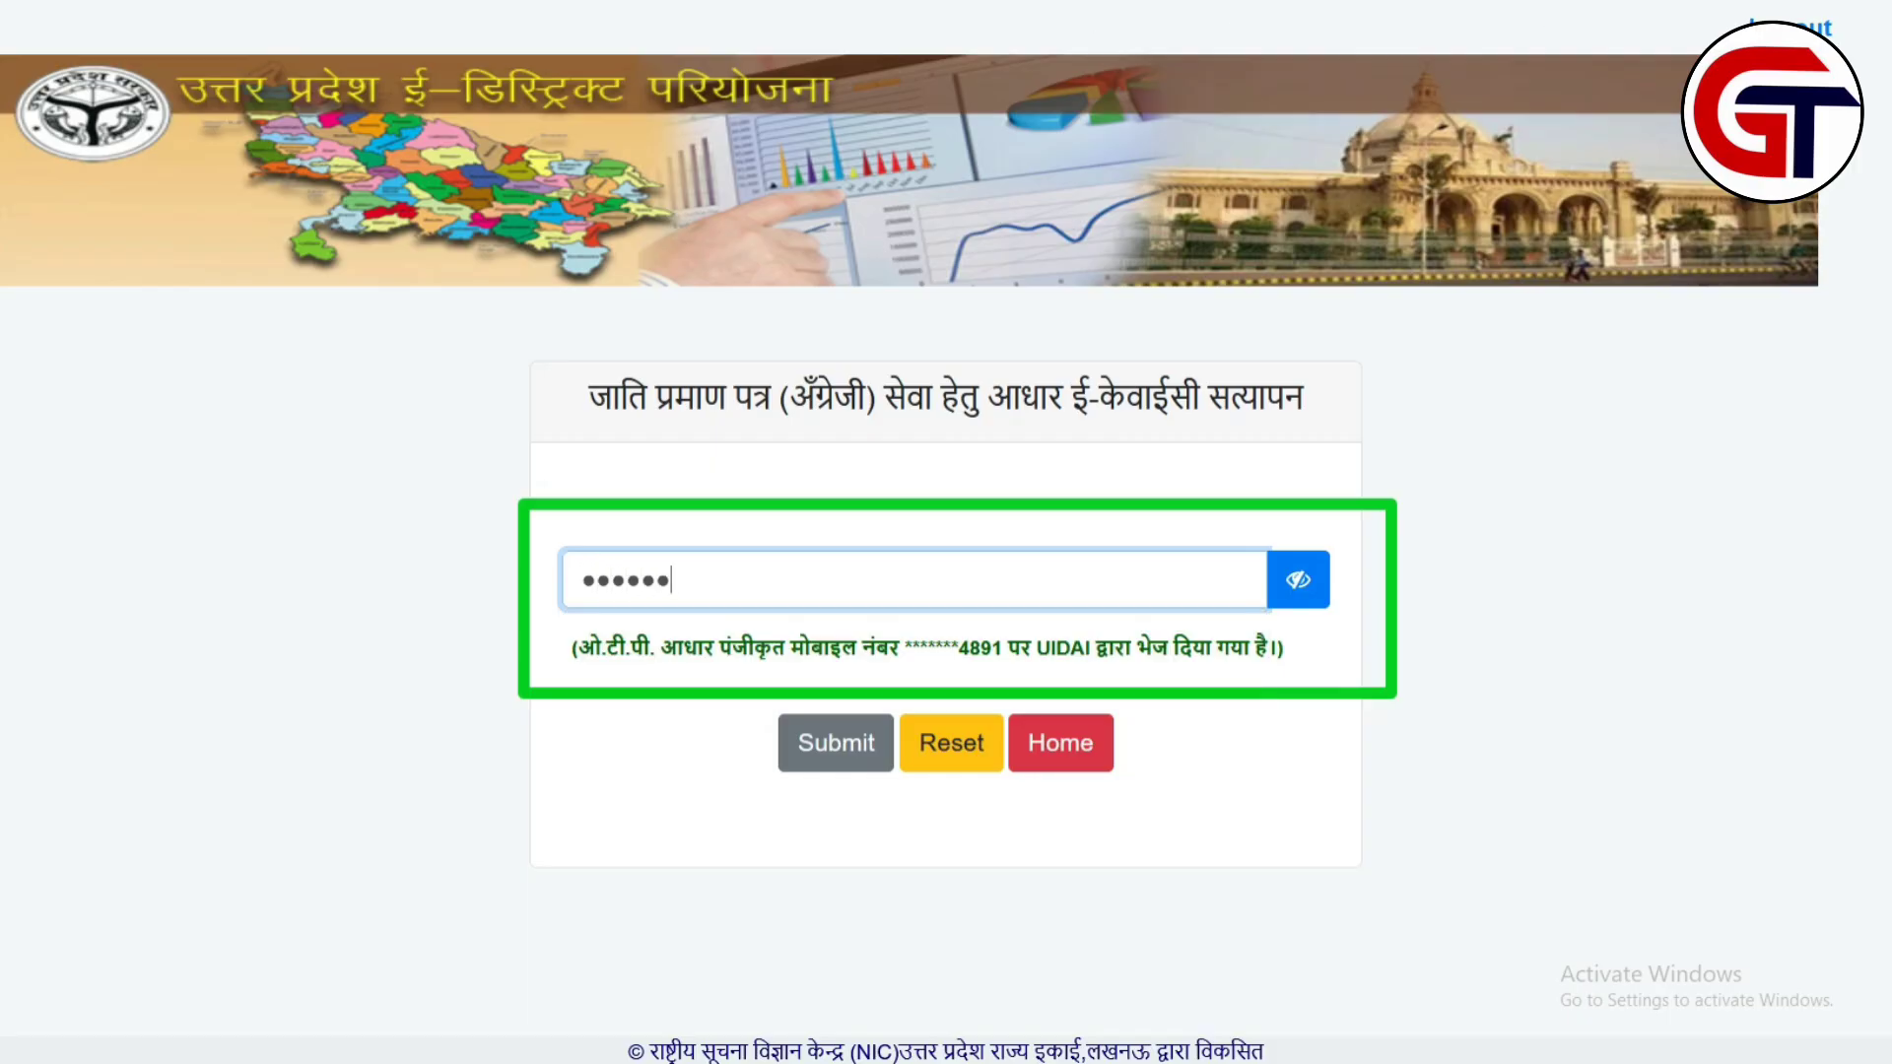
pyautogui.click(836, 743)
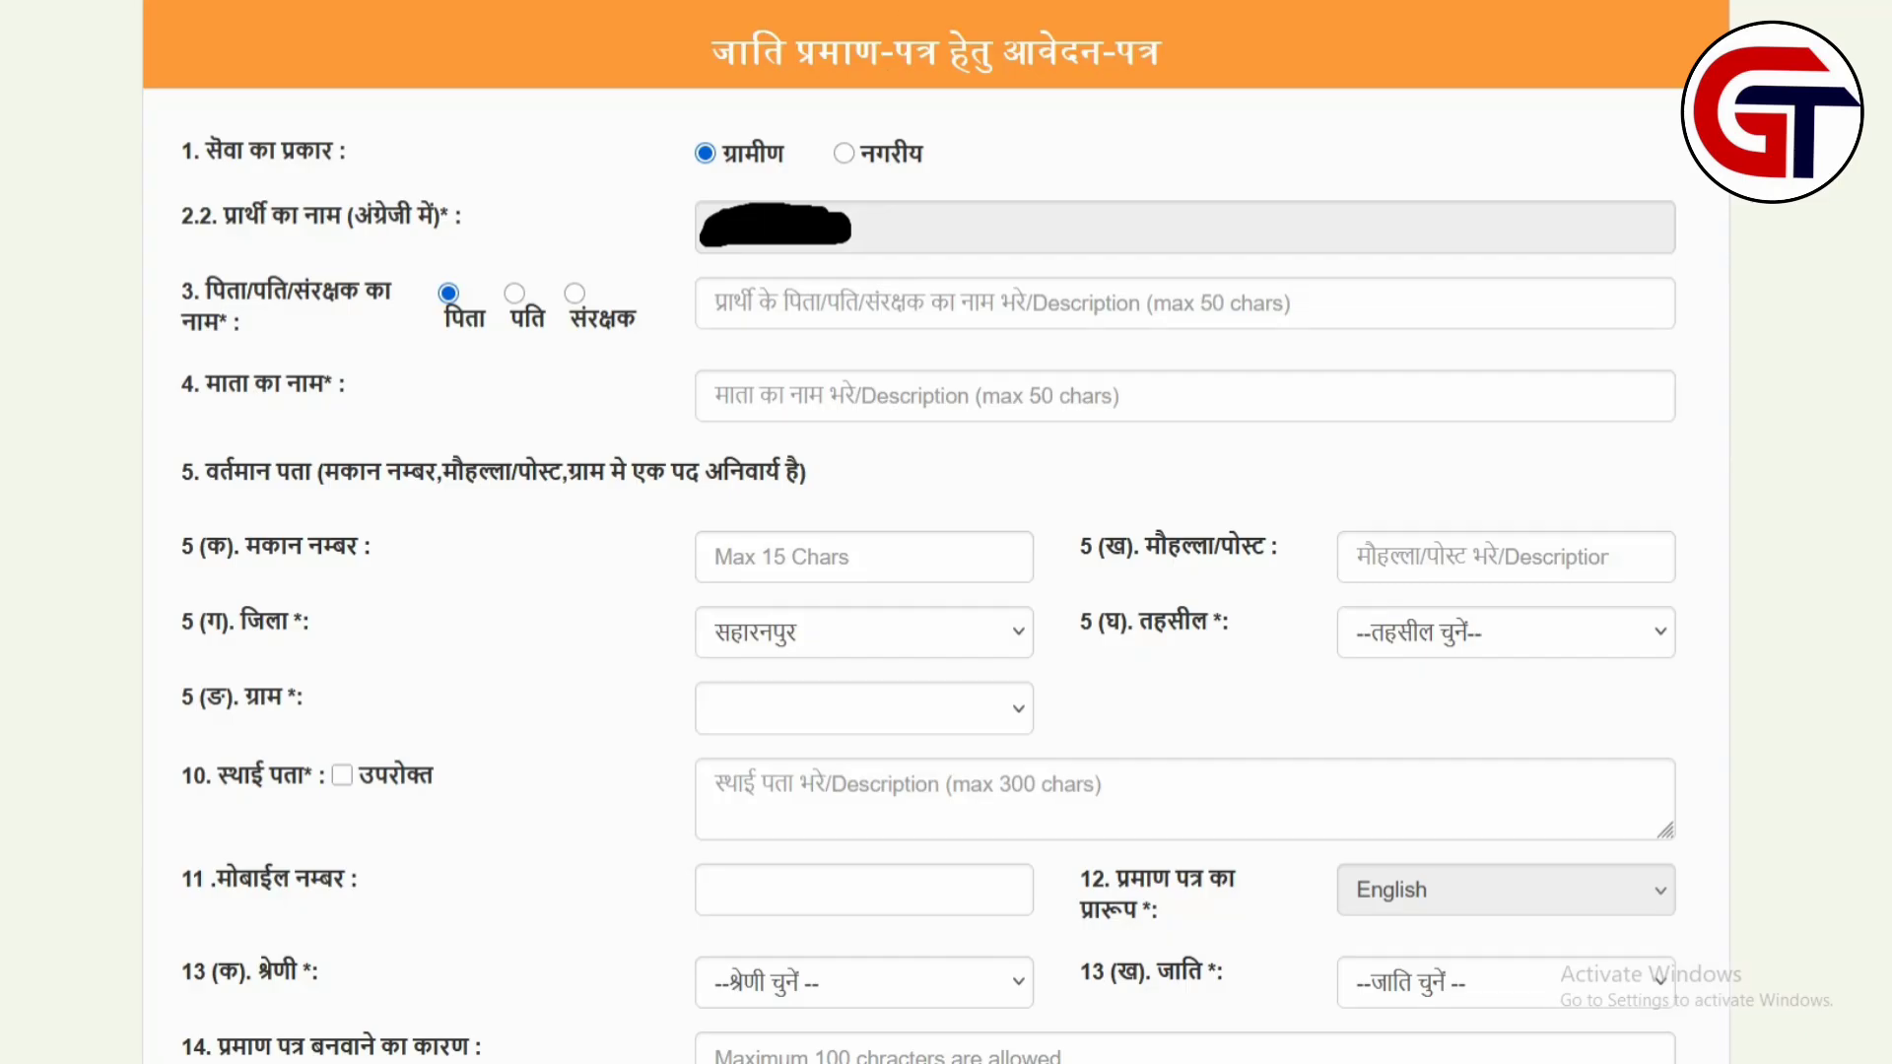
# Try the नगरीय service type and the पति relation, reverting to ग्रामीण and पिता.
pyautogui.click(845, 153)
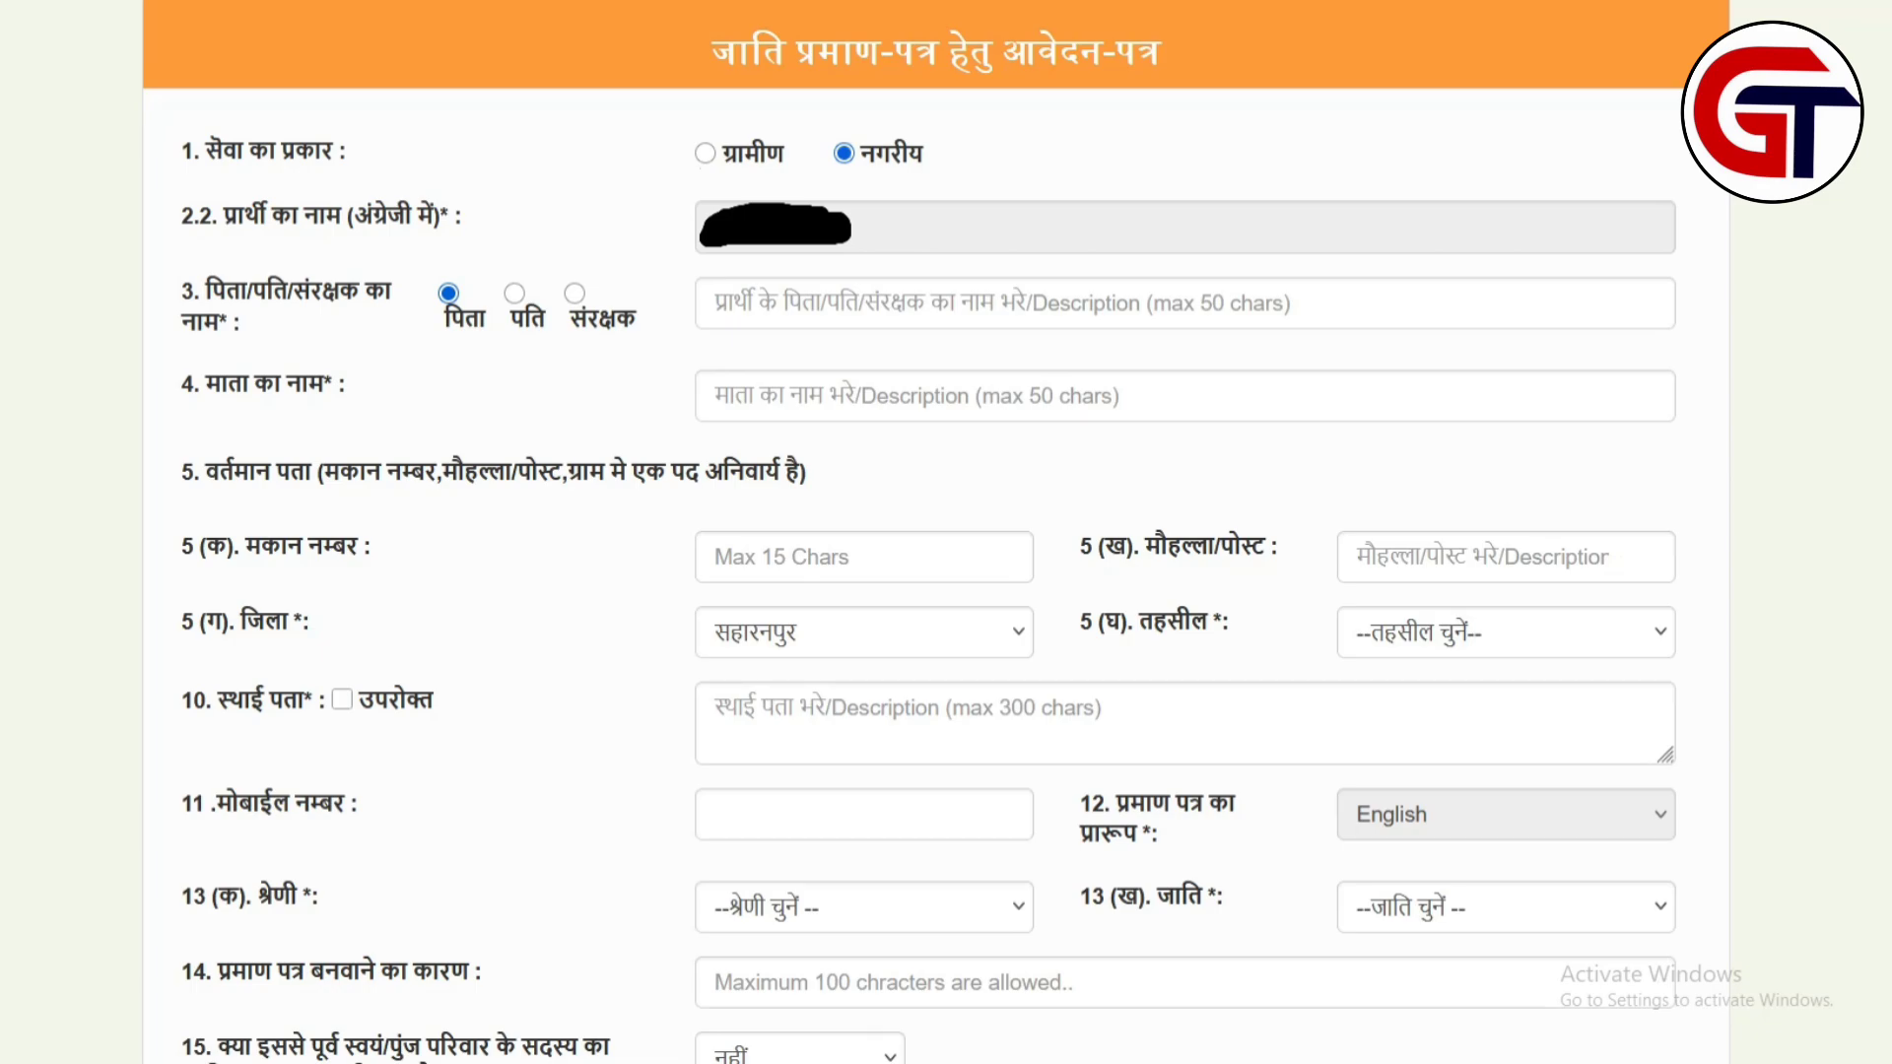
pyautogui.click(705, 153)
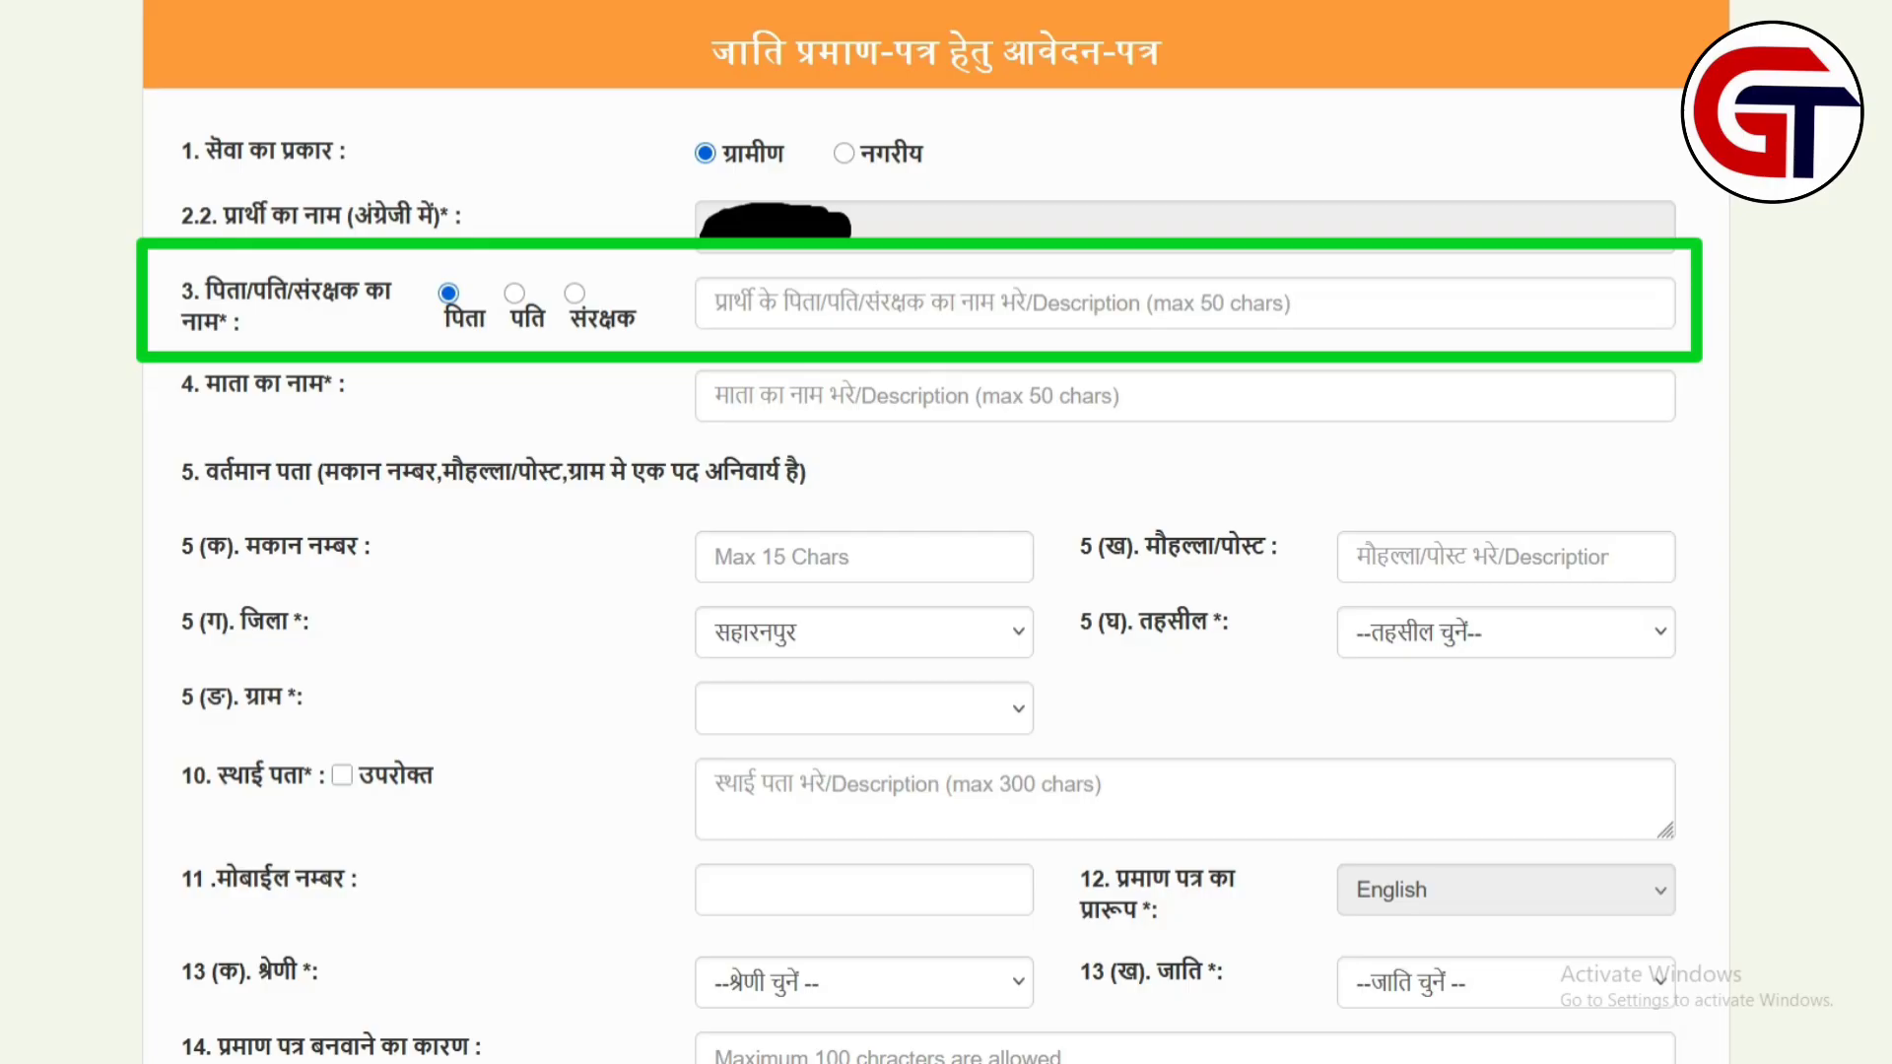
pyautogui.click(514, 293)
pyautogui.click(448, 293)
# Set the tehsil (तहसील) of the current address to सहारनपुर.
pyautogui.scroll(-3, 936, 532)
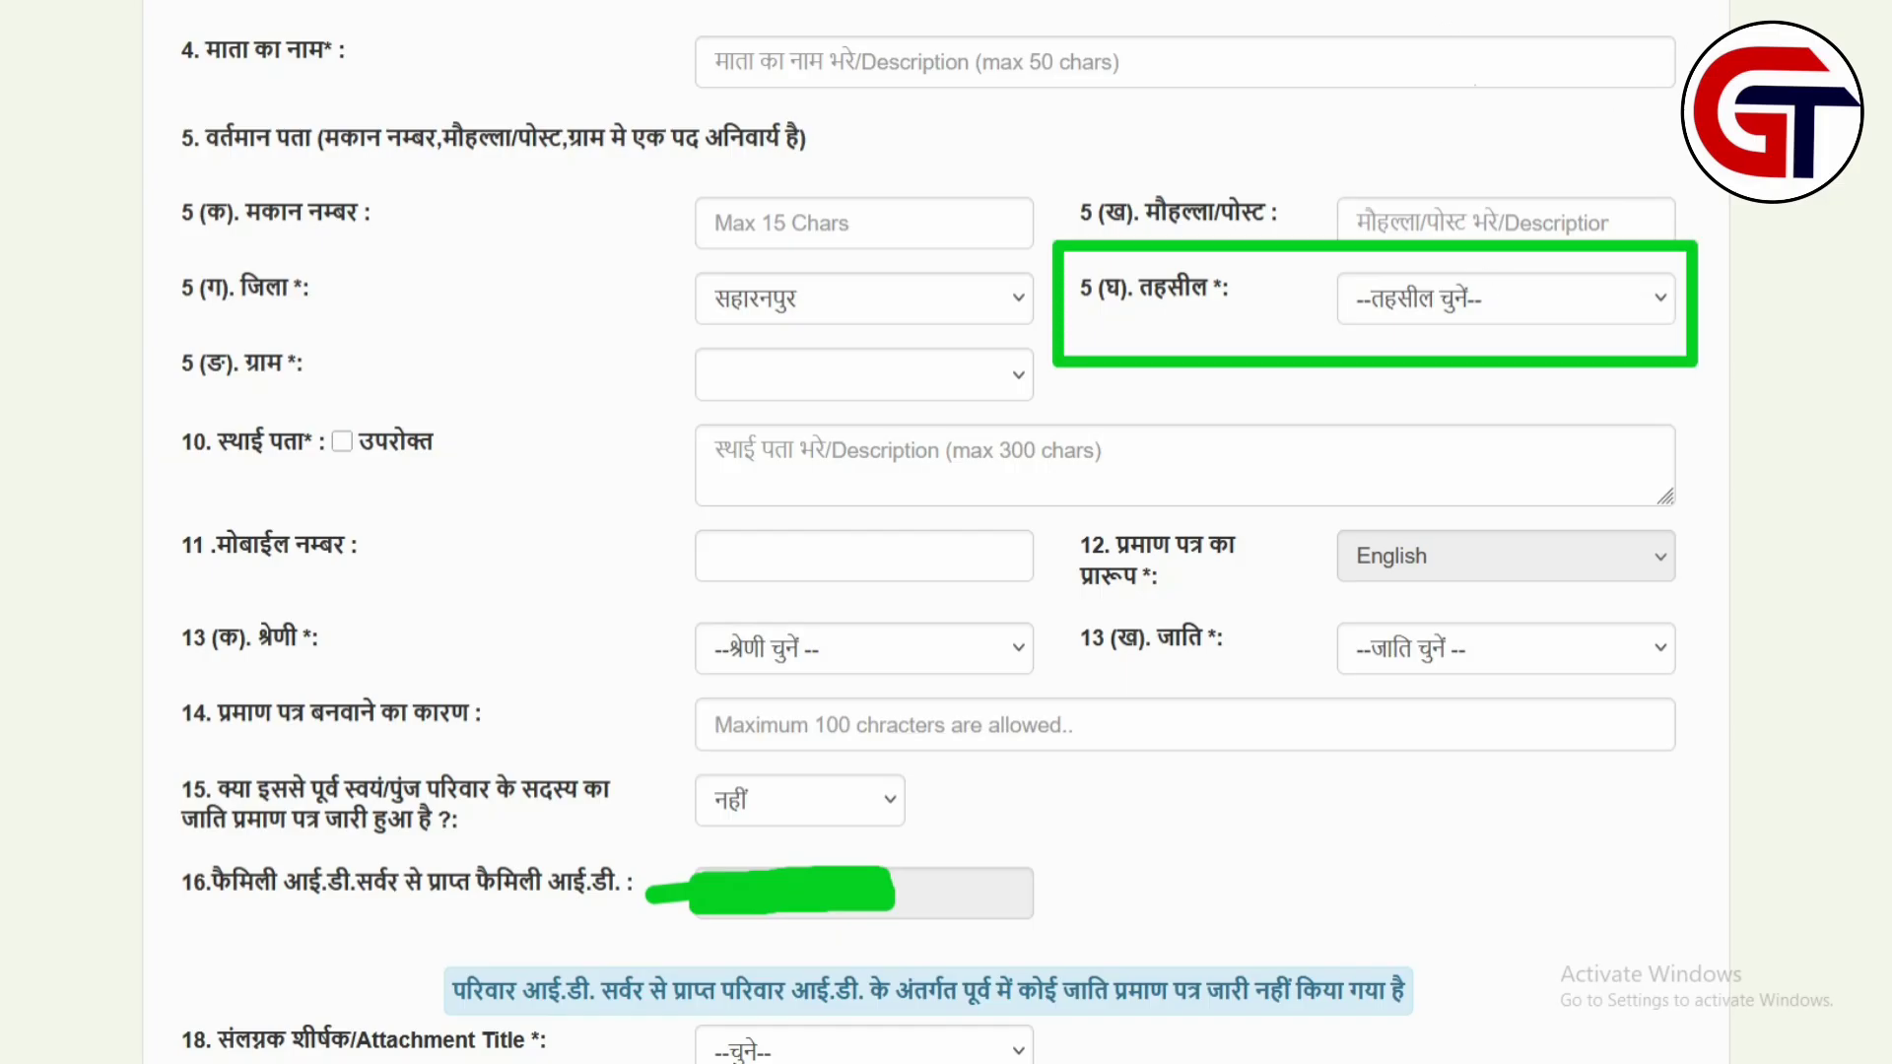
pyautogui.click(1506, 297)
pyautogui.click(1399, 388)
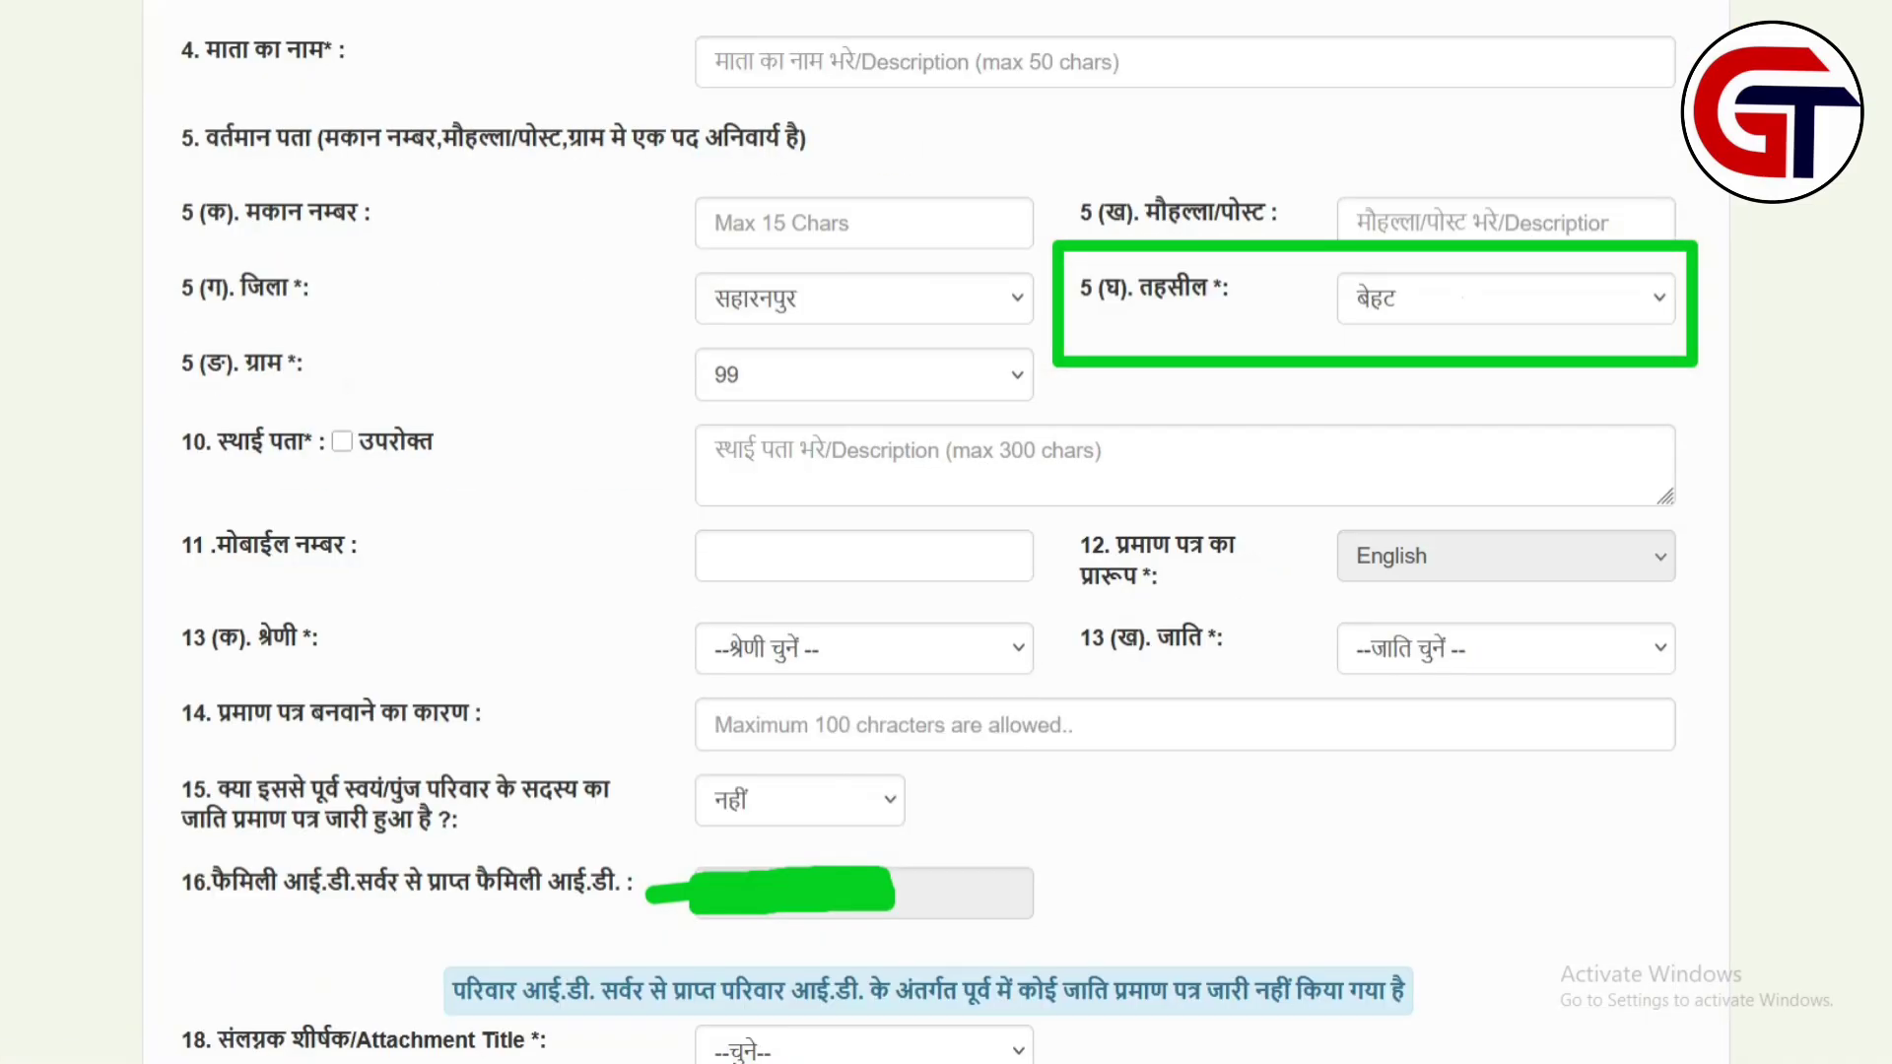
pyautogui.click(1478, 299)
pyautogui.click(1429, 439)
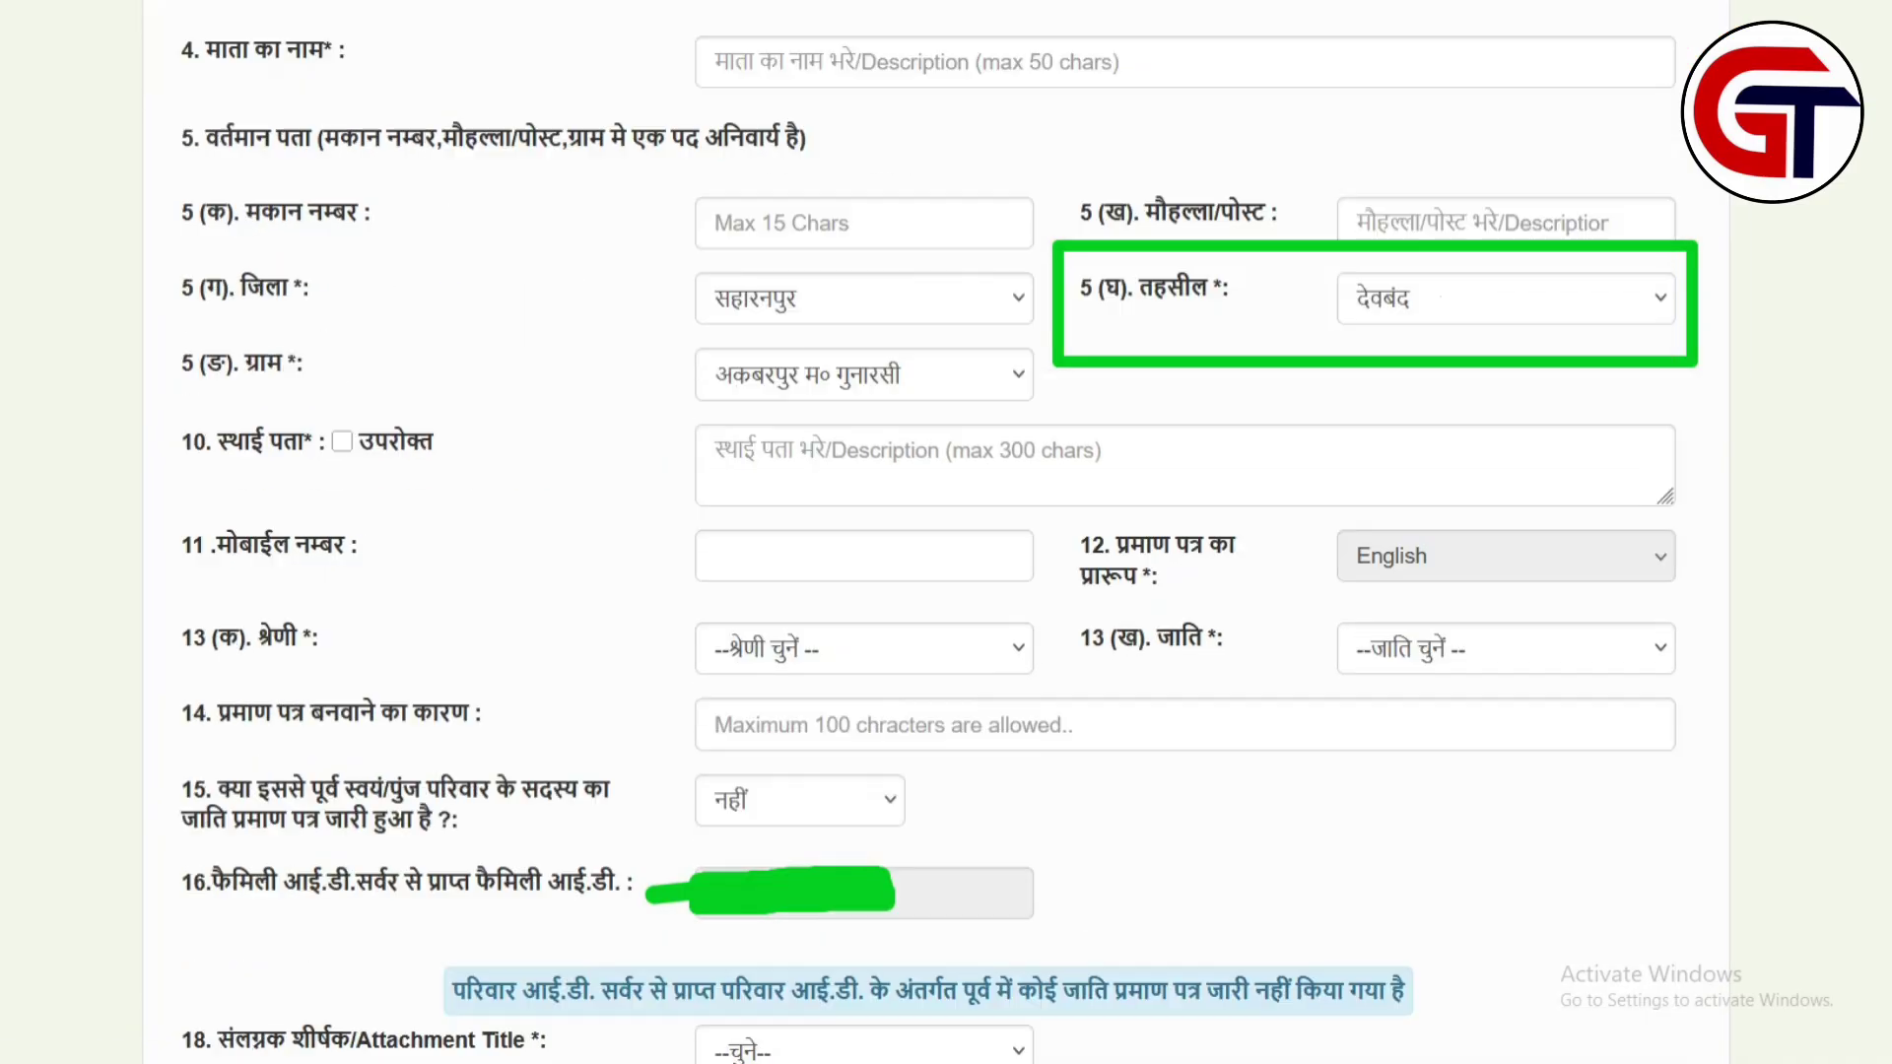
pyautogui.click(1478, 299)
pyautogui.click(1400, 482)
pyautogui.click(1478, 299)
pyautogui.click(1419, 525)
pyautogui.click(1478, 299)
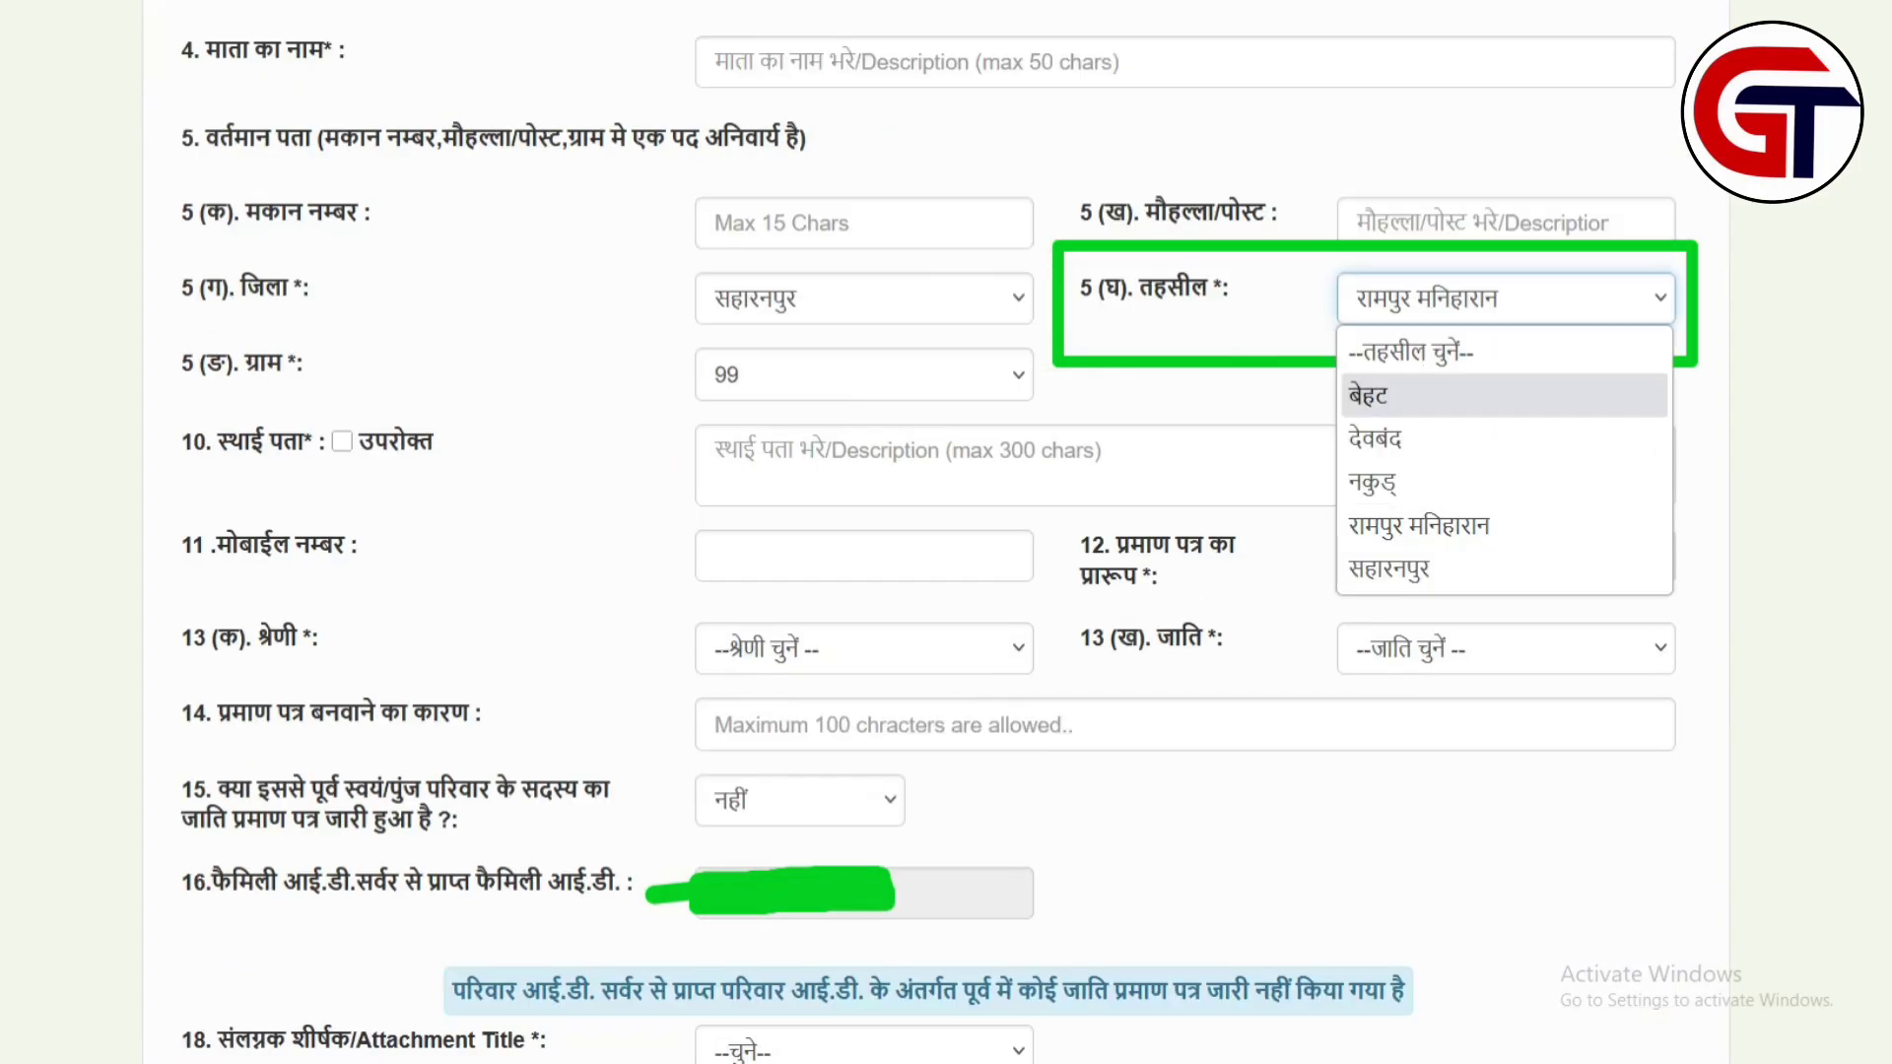
pyautogui.click(1429, 568)
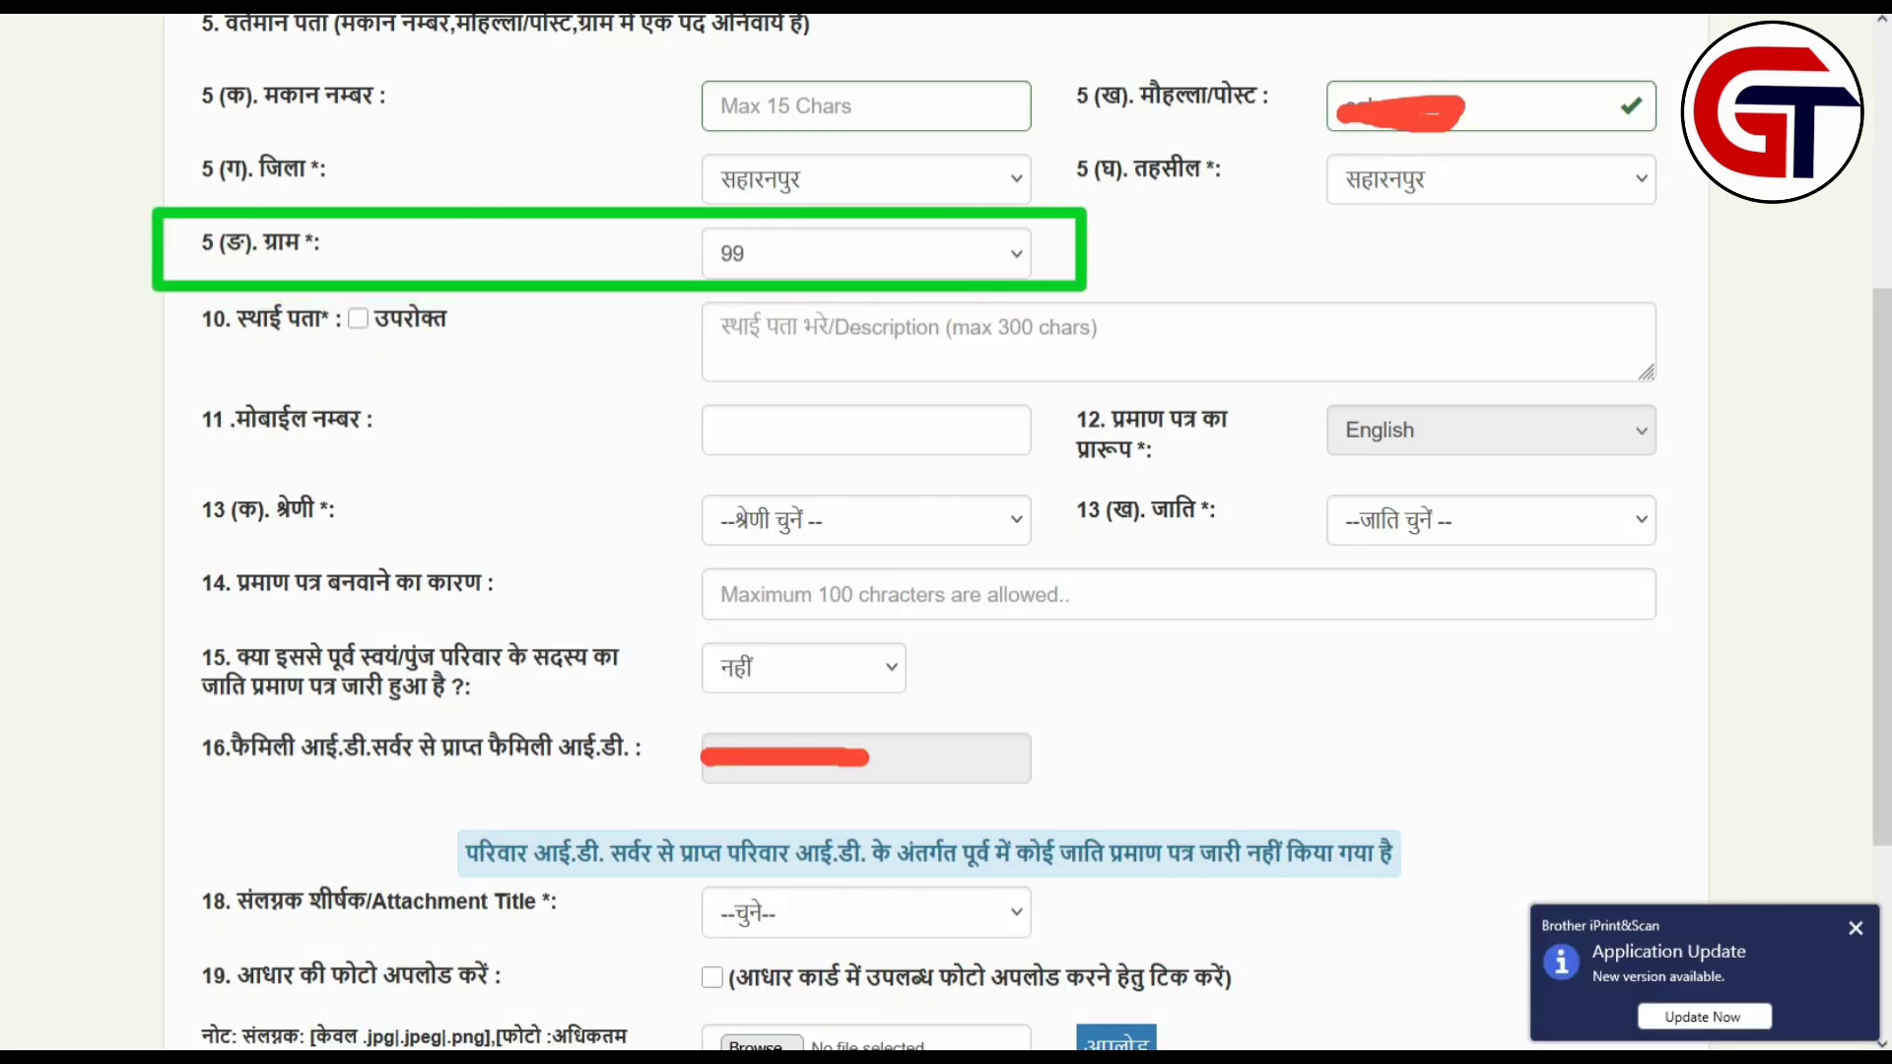
# Choose 99 as the village (ग्राम) and mark the permanent address as the same as the current address.
pyautogui.click(936, 253)
pyautogui.scroll(-6, 848, 328)
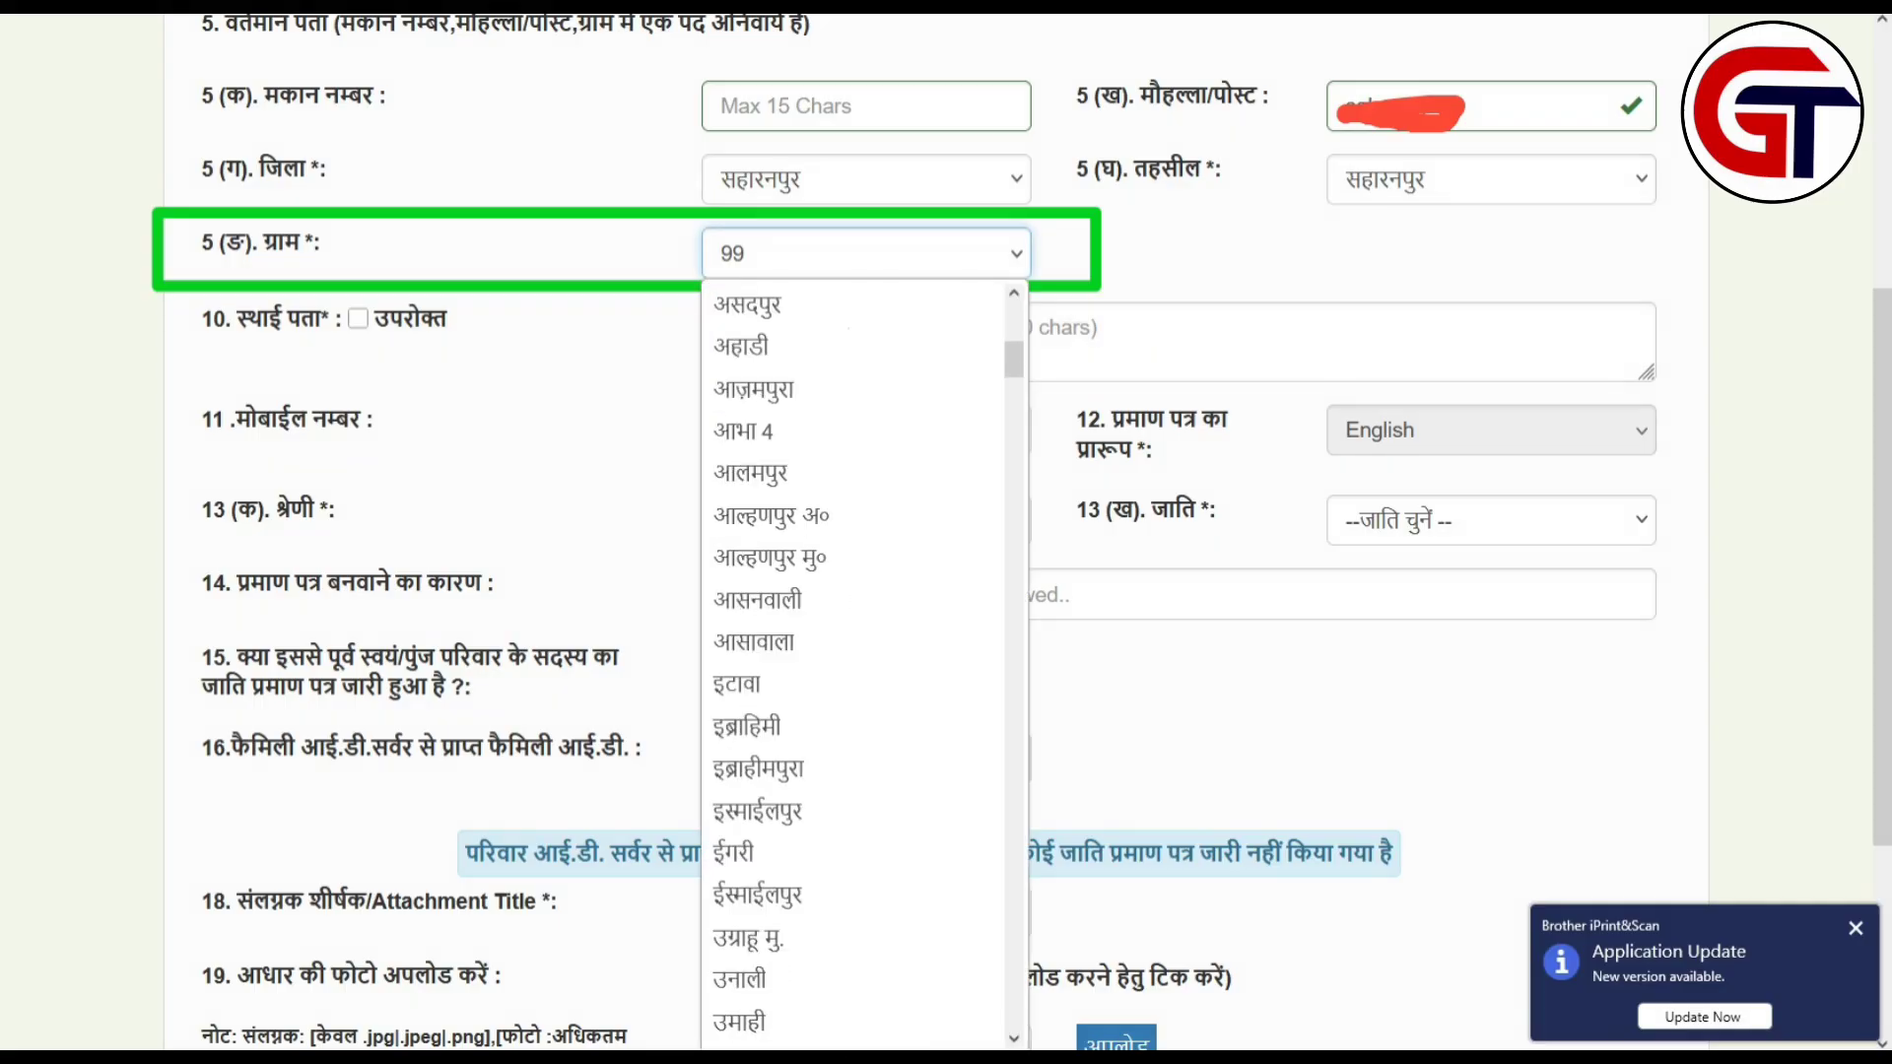
pyautogui.scroll(-20, 849, 339)
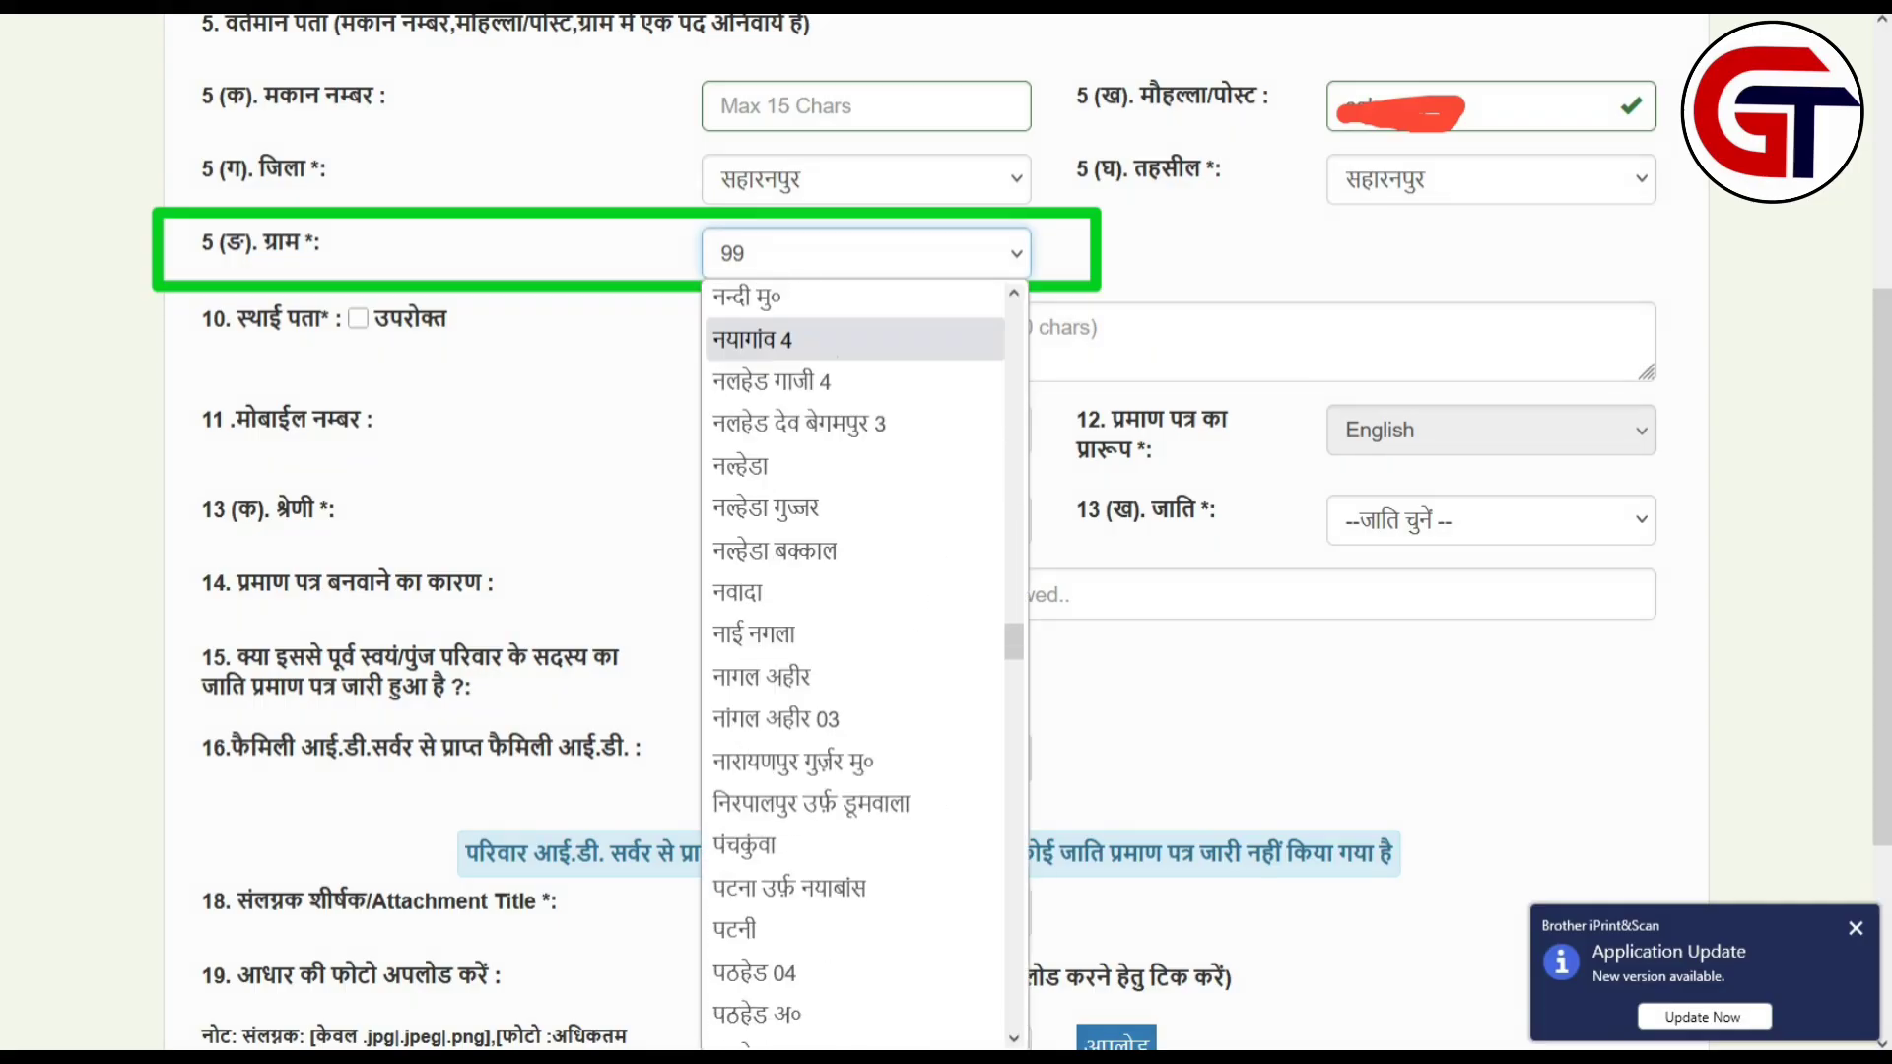
pyautogui.scroll(-20, 849, 339)
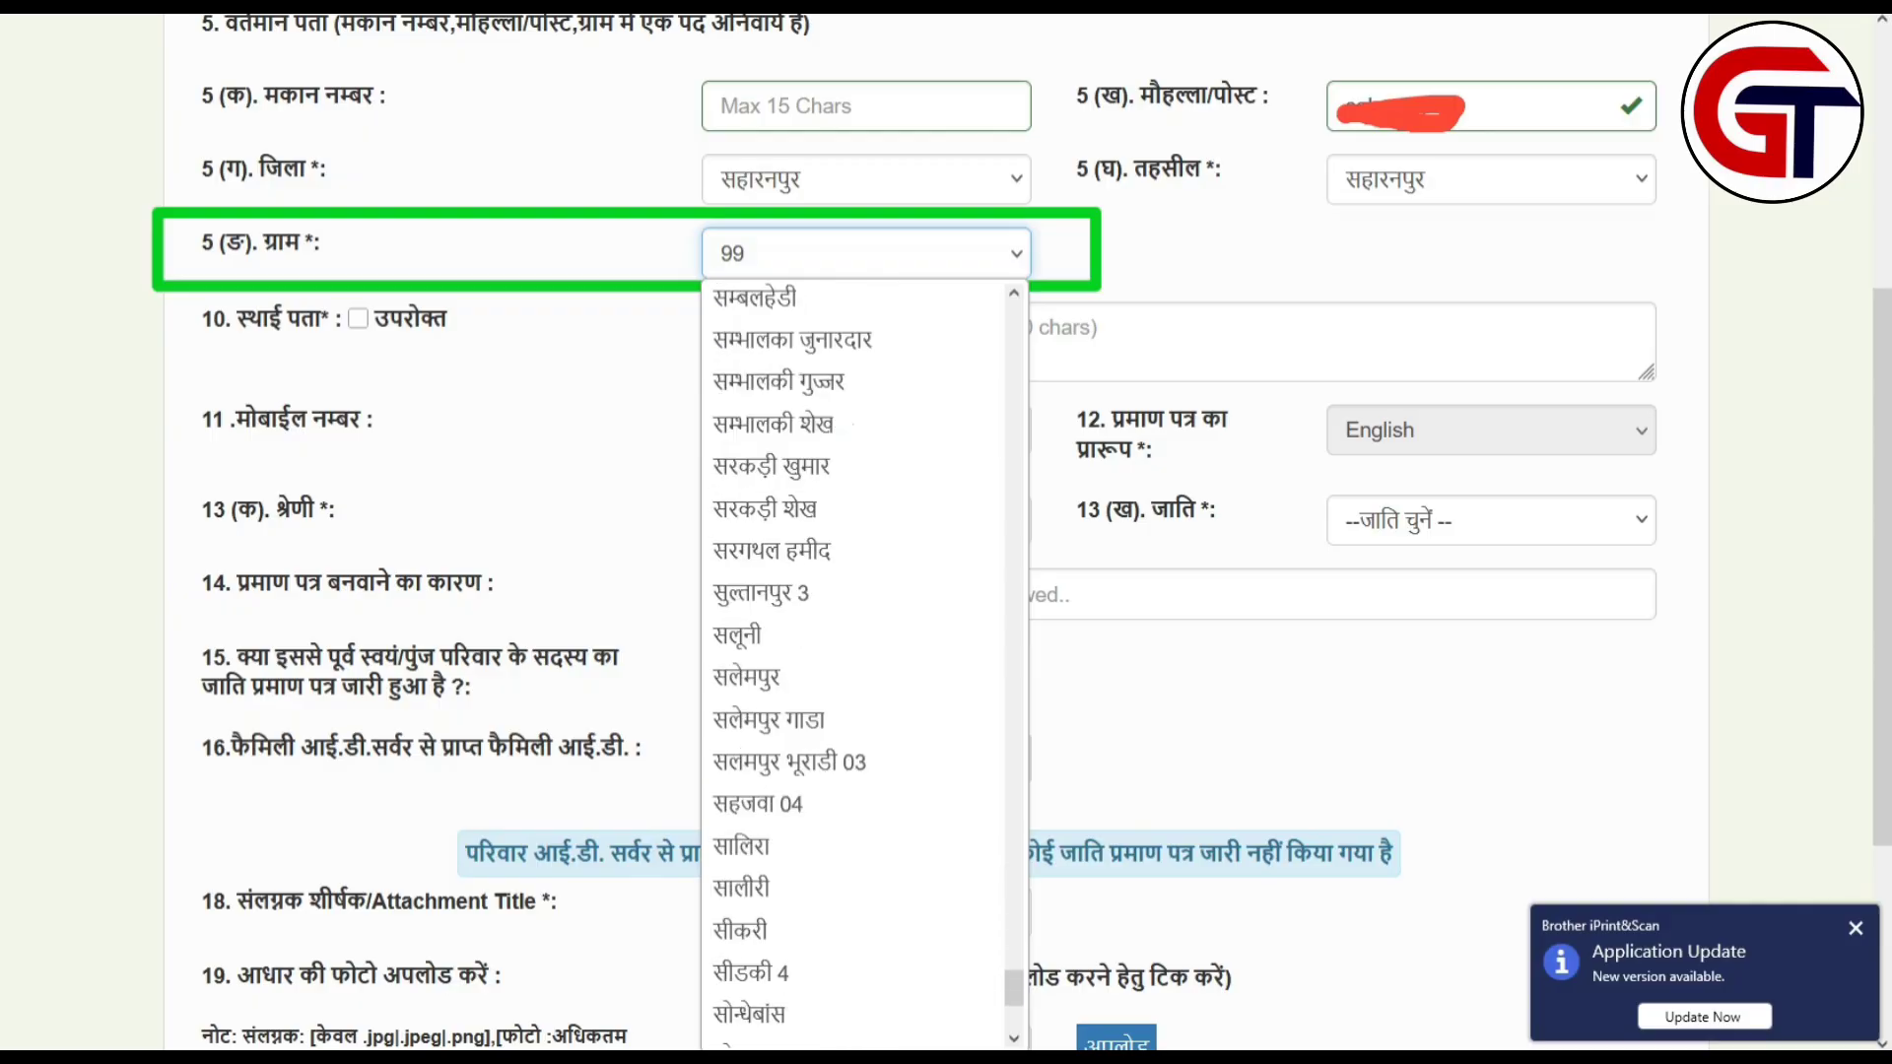
pyautogui.scroll(-3, 849, 676)
pyautogui.scroll(10, 848, 971)
pyautogui.scroll(20, 848, 971)
pyautogui.scroll(15, 848, 690)
pyautogui.click(849, 343)
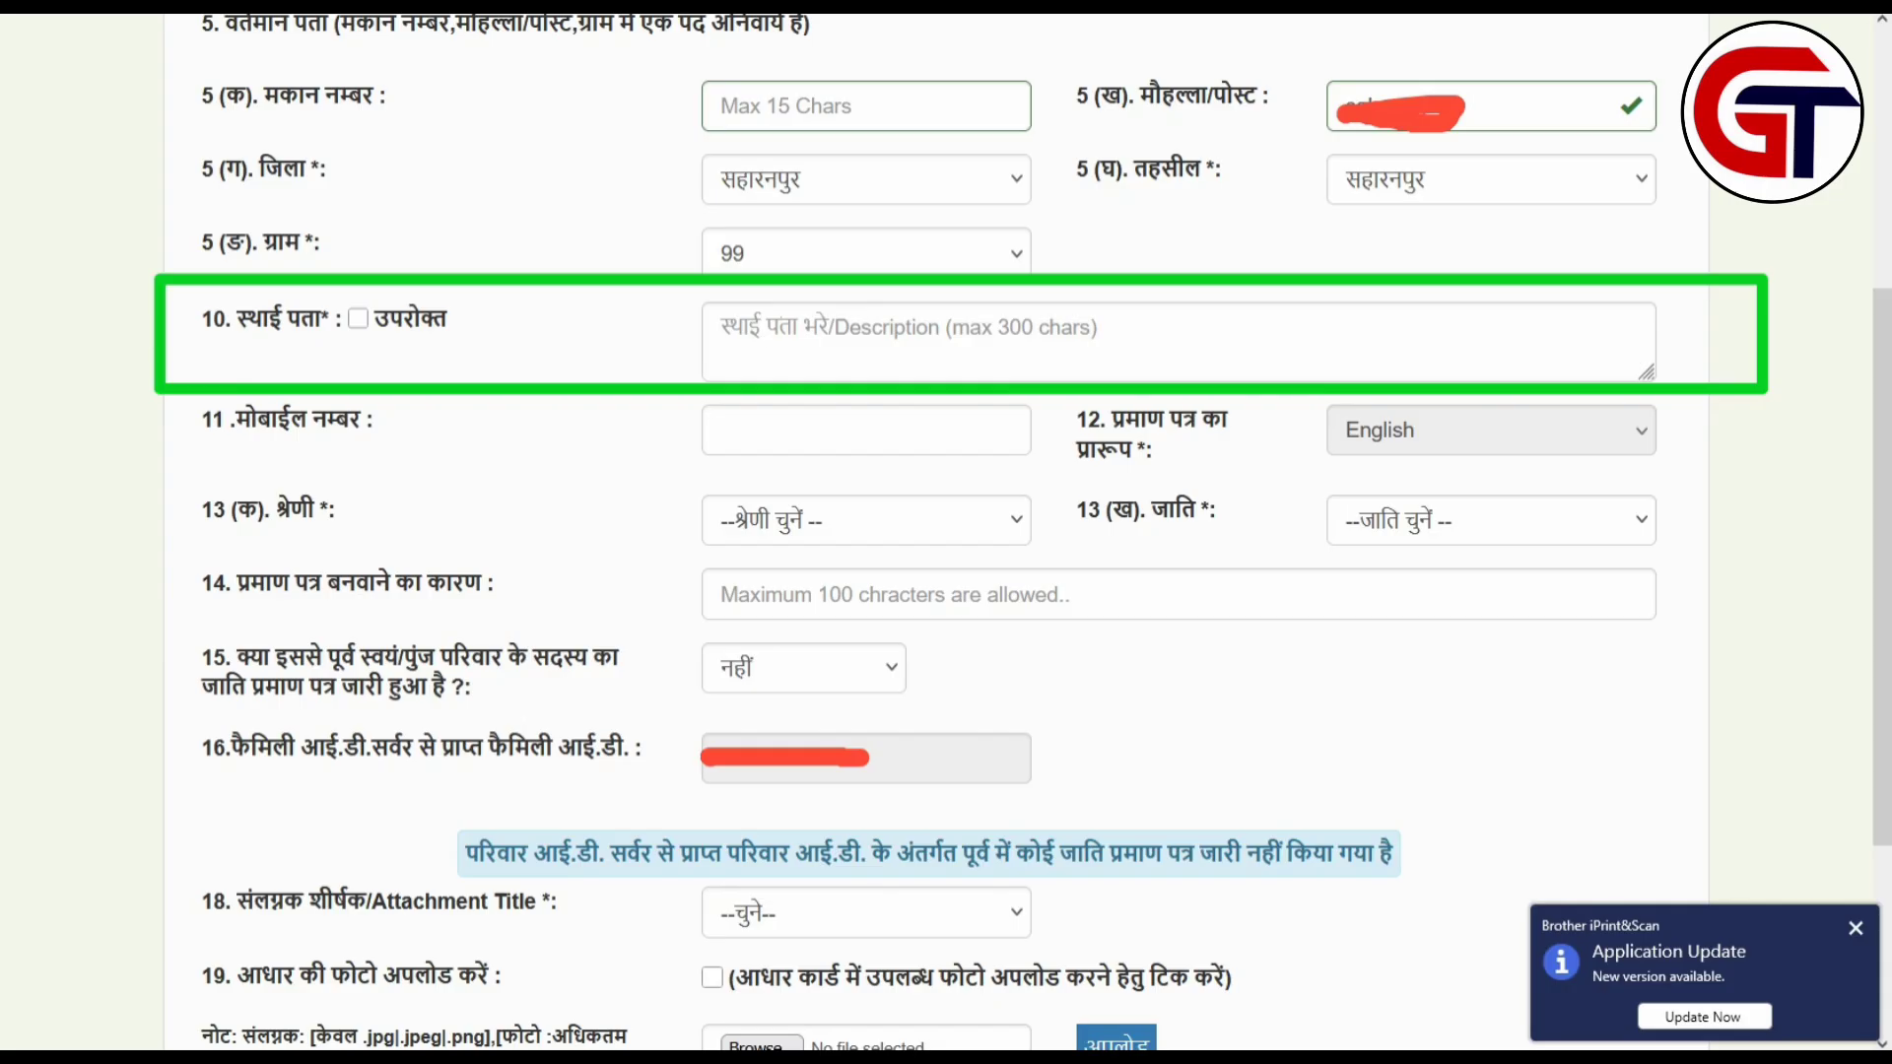
pyautogui.click(914, 352)
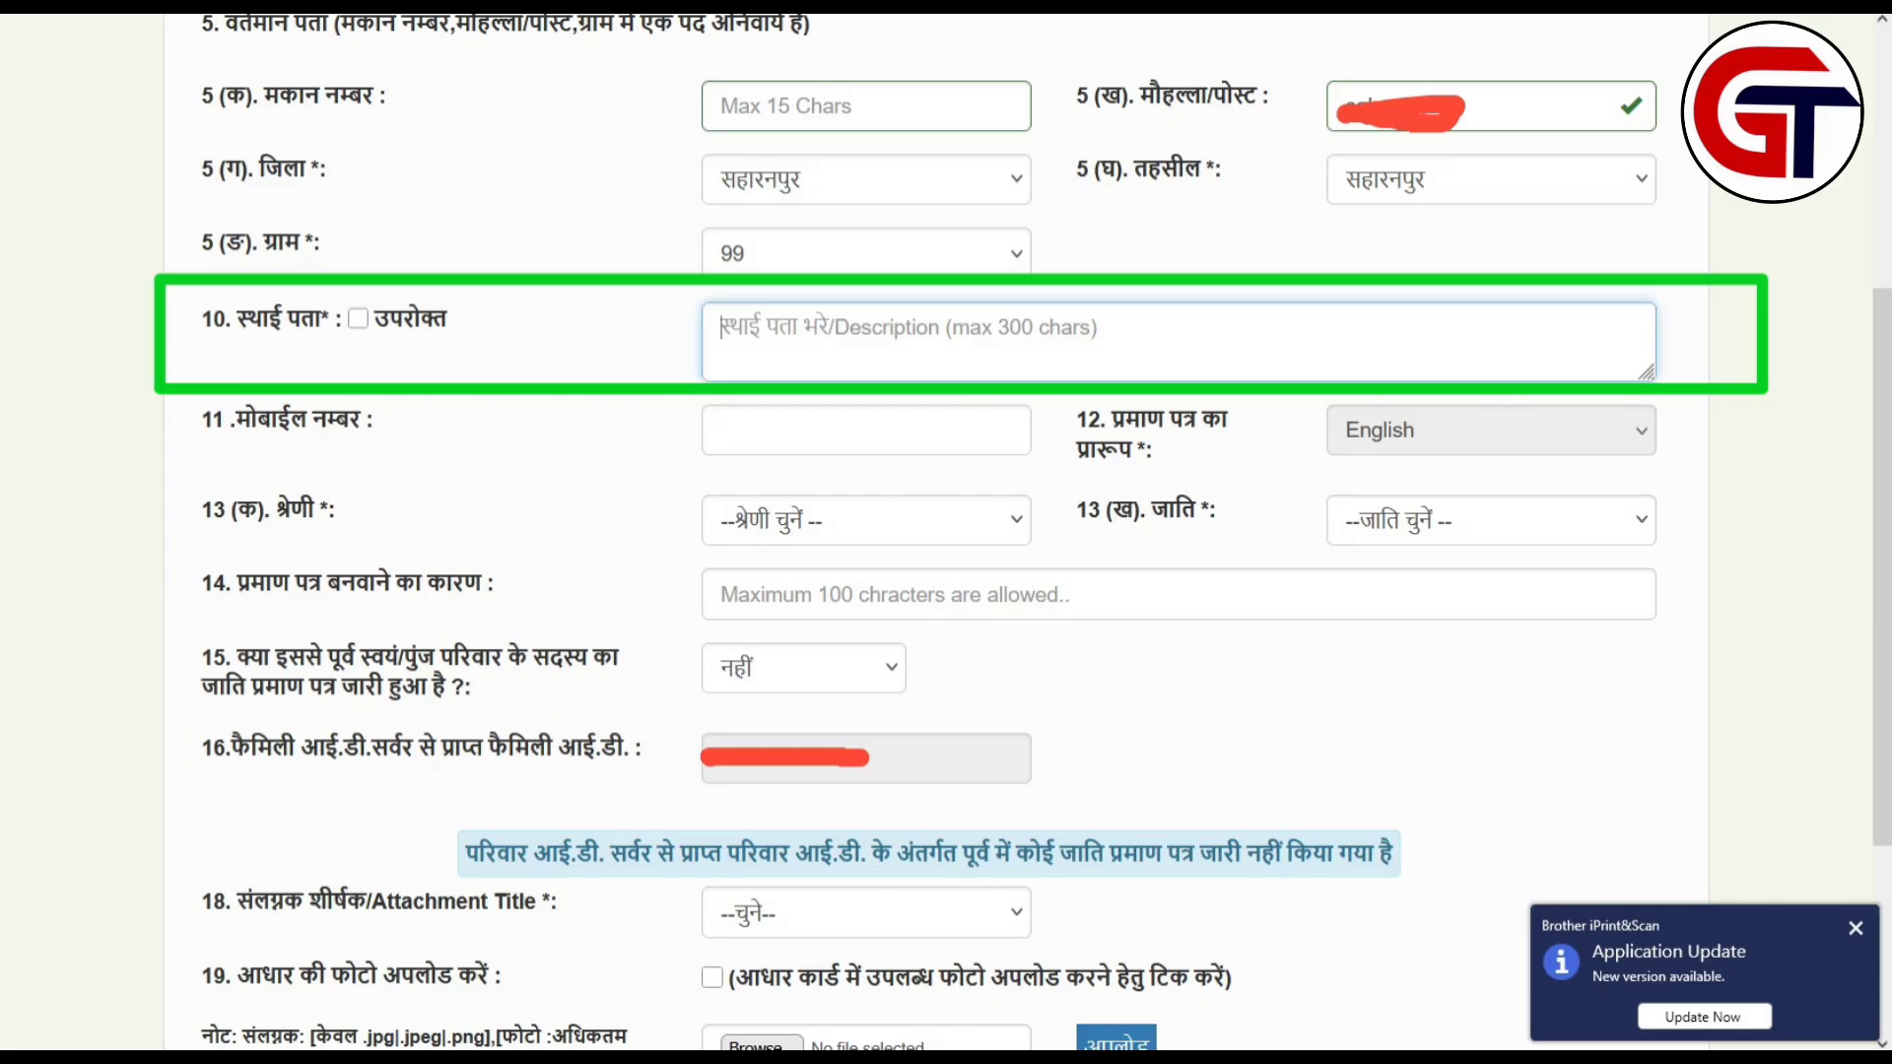
pyautogui.click(358, 318)
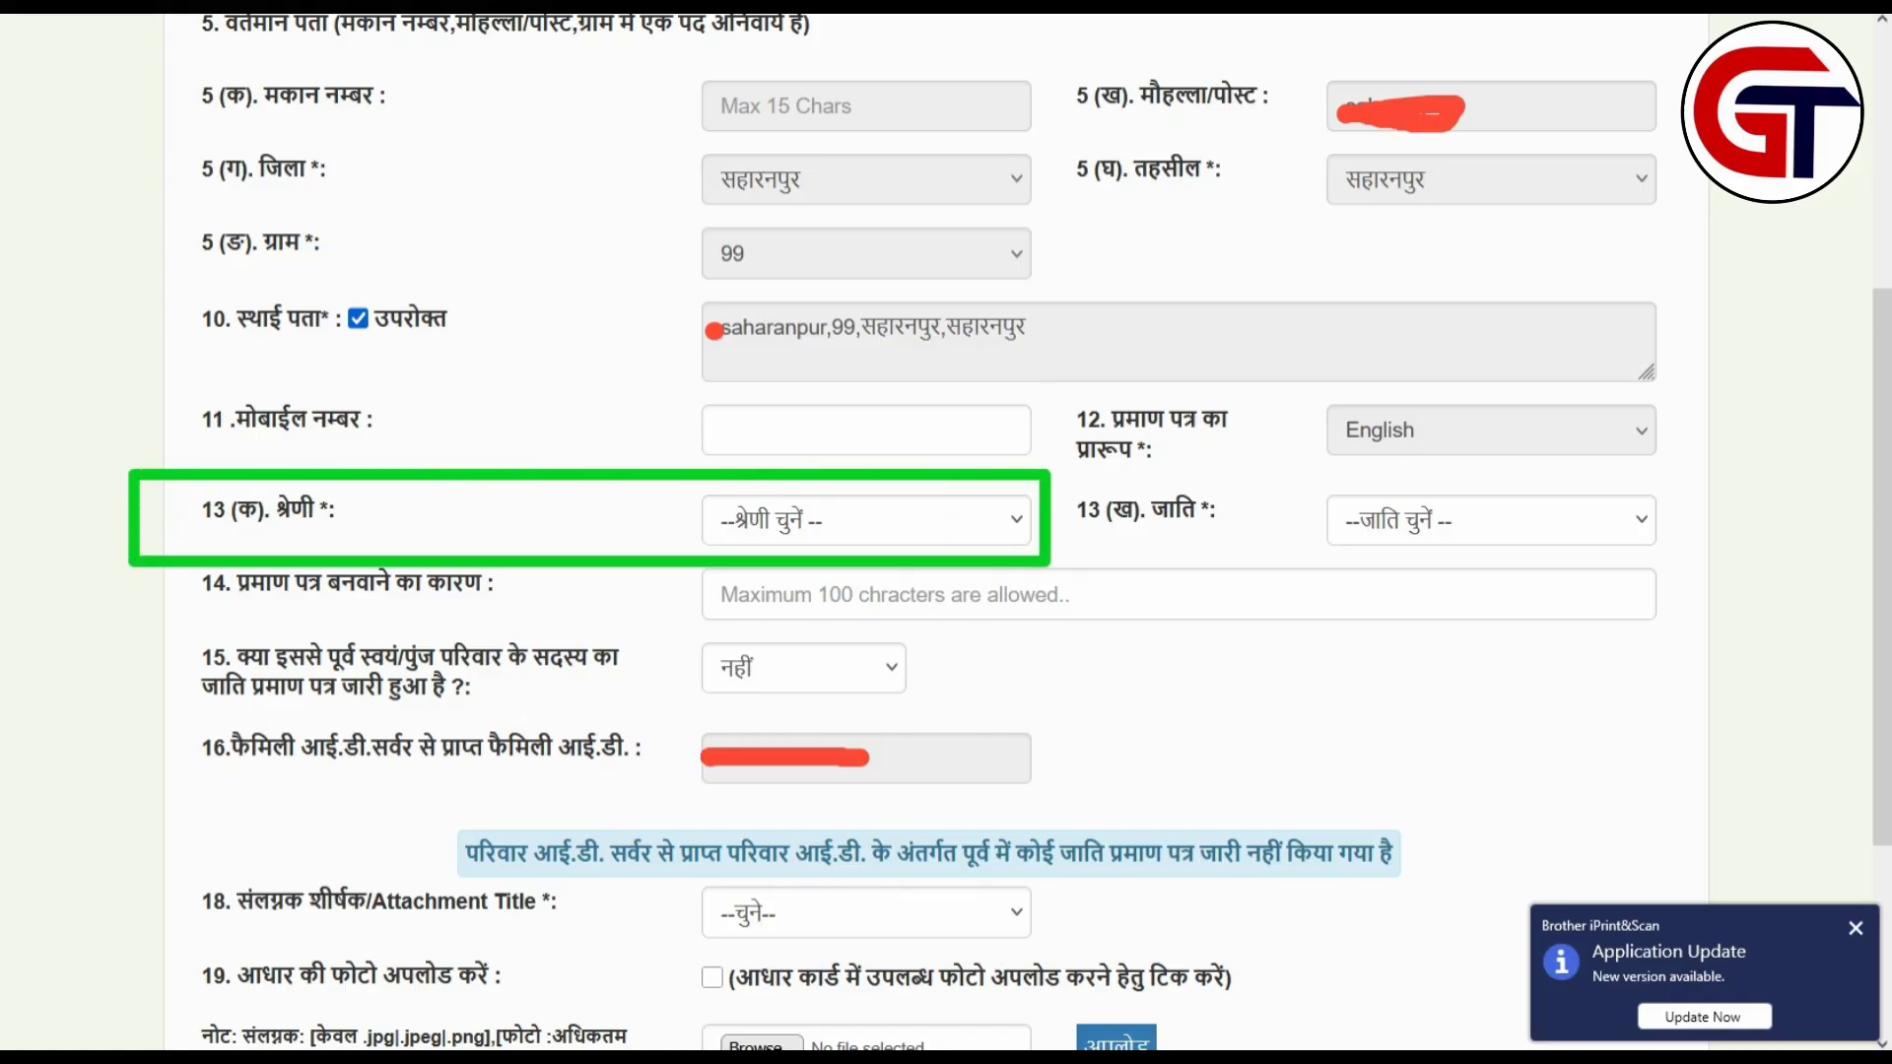
# Set the applicant's category (श्रेणी) to पिछड़ी.
pyautogui.click(866, 519)
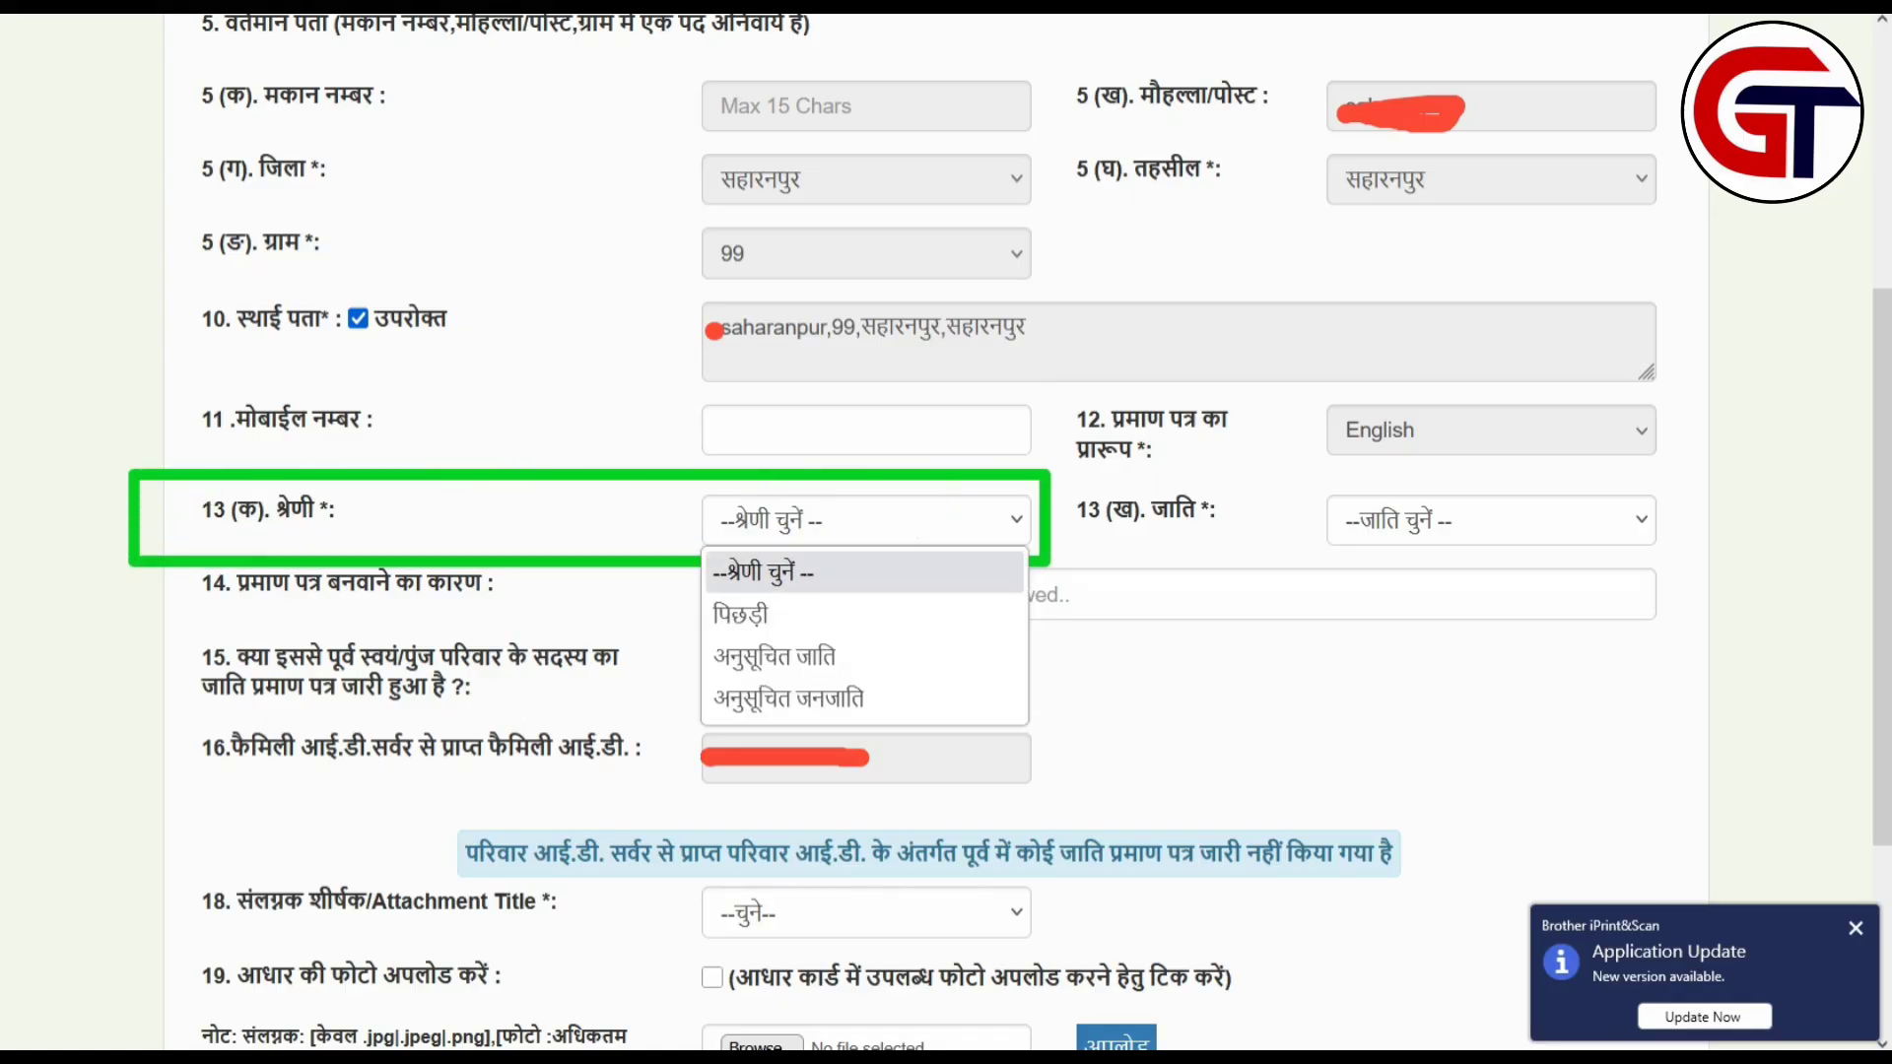
pyautogui.click(749, 604)
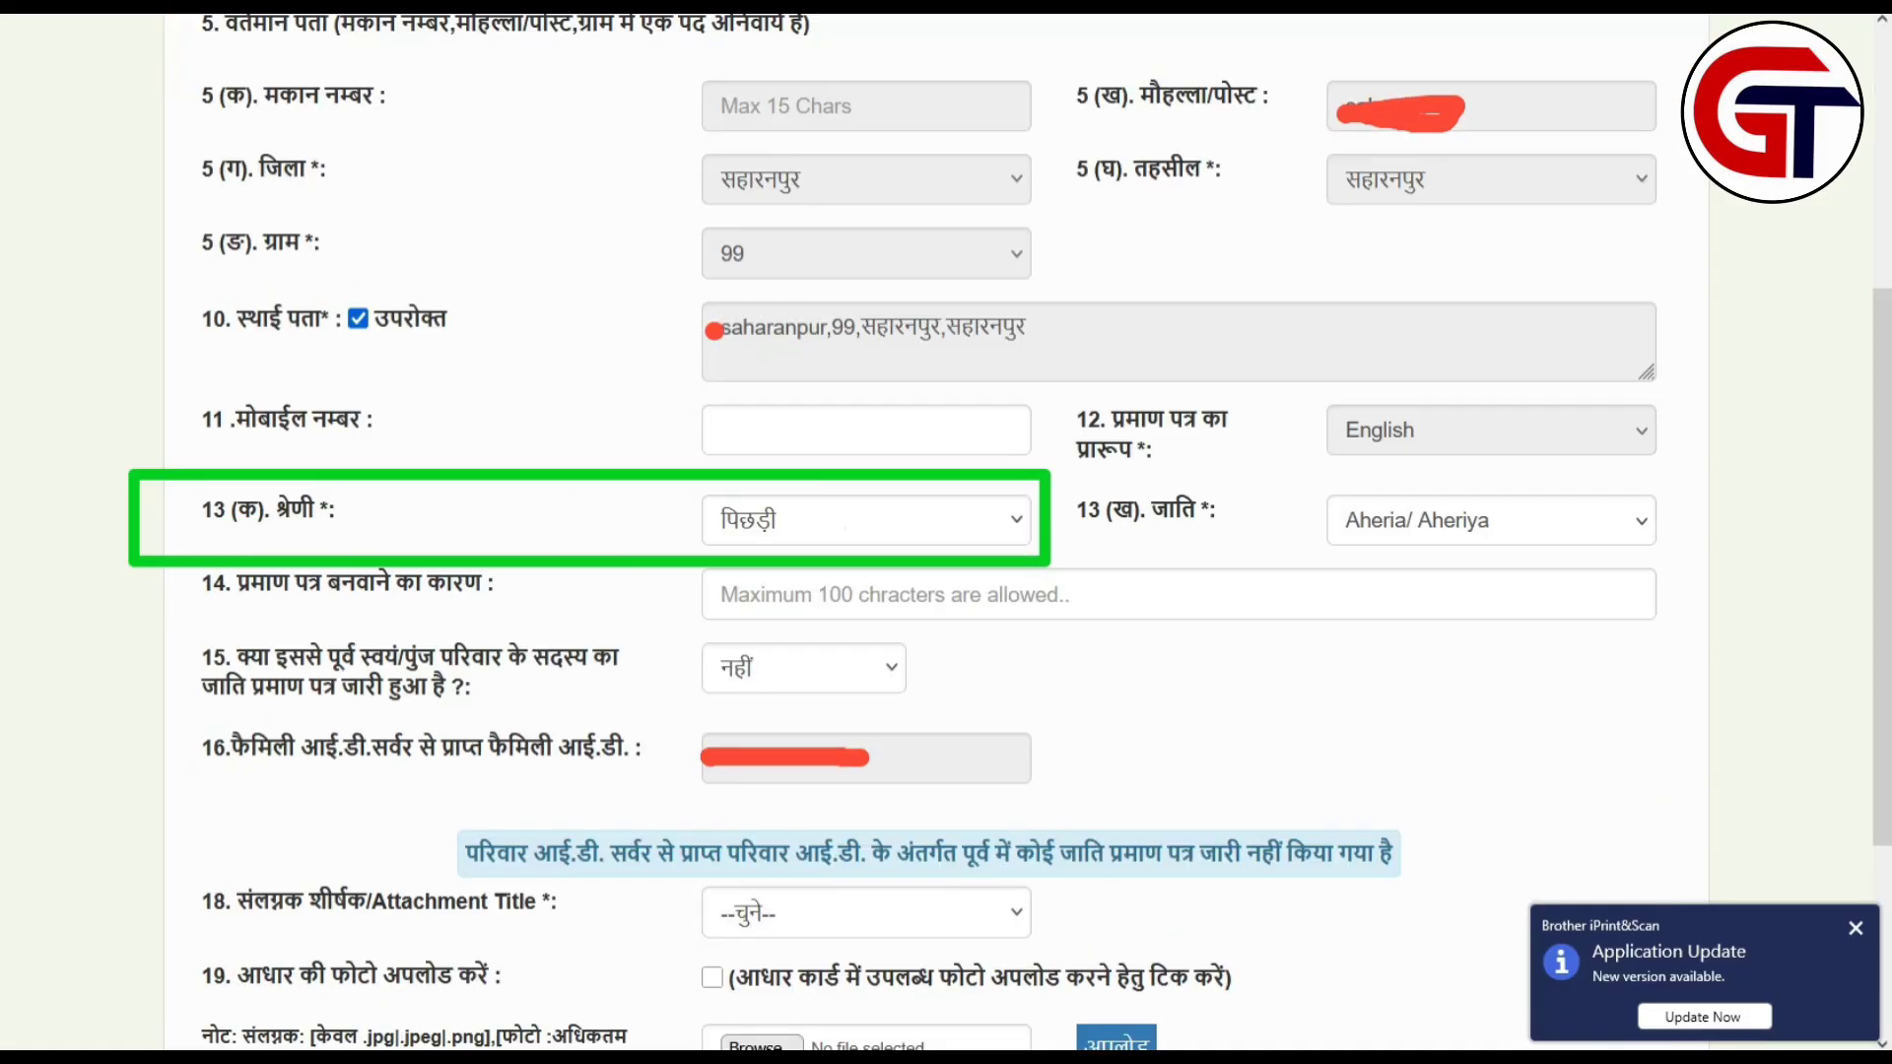
pyautogui.click(845, 519)
pyautogui.click(779, 654)
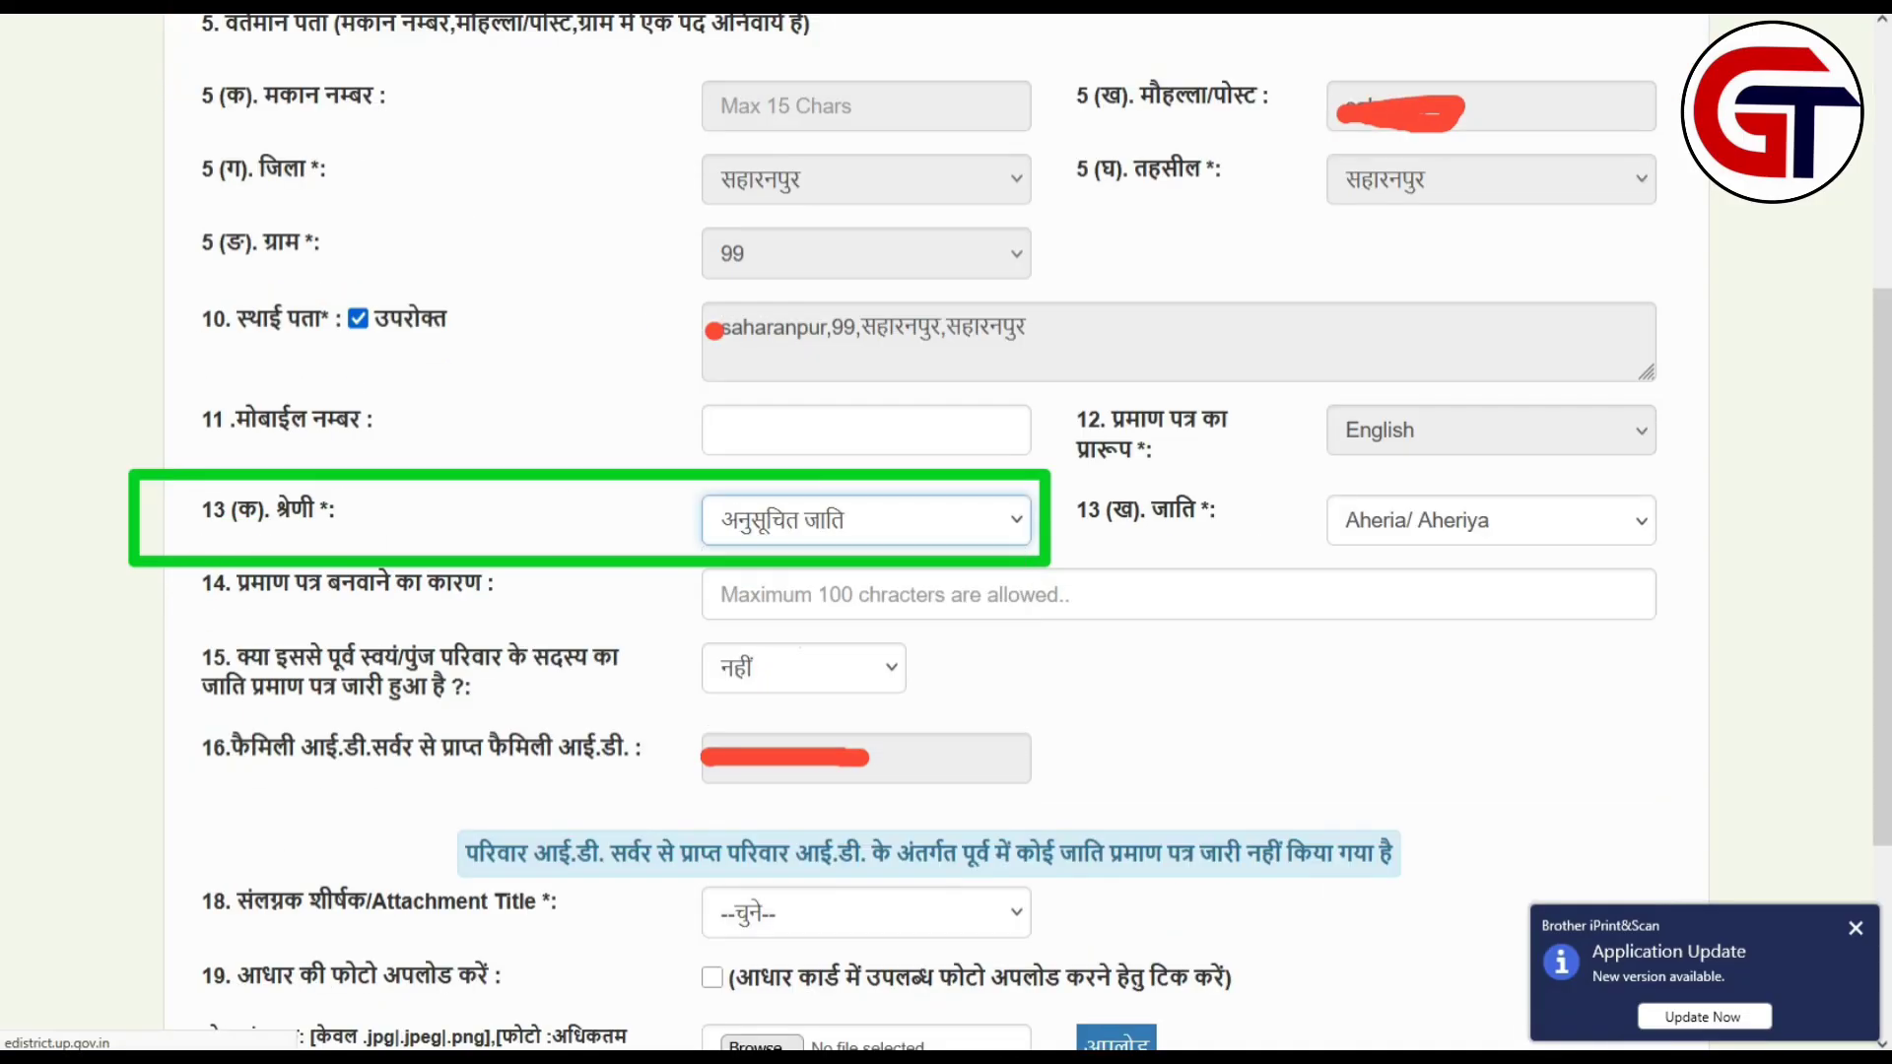
pyautogui.click(866, 520)
pyautogui.click(824, 698)
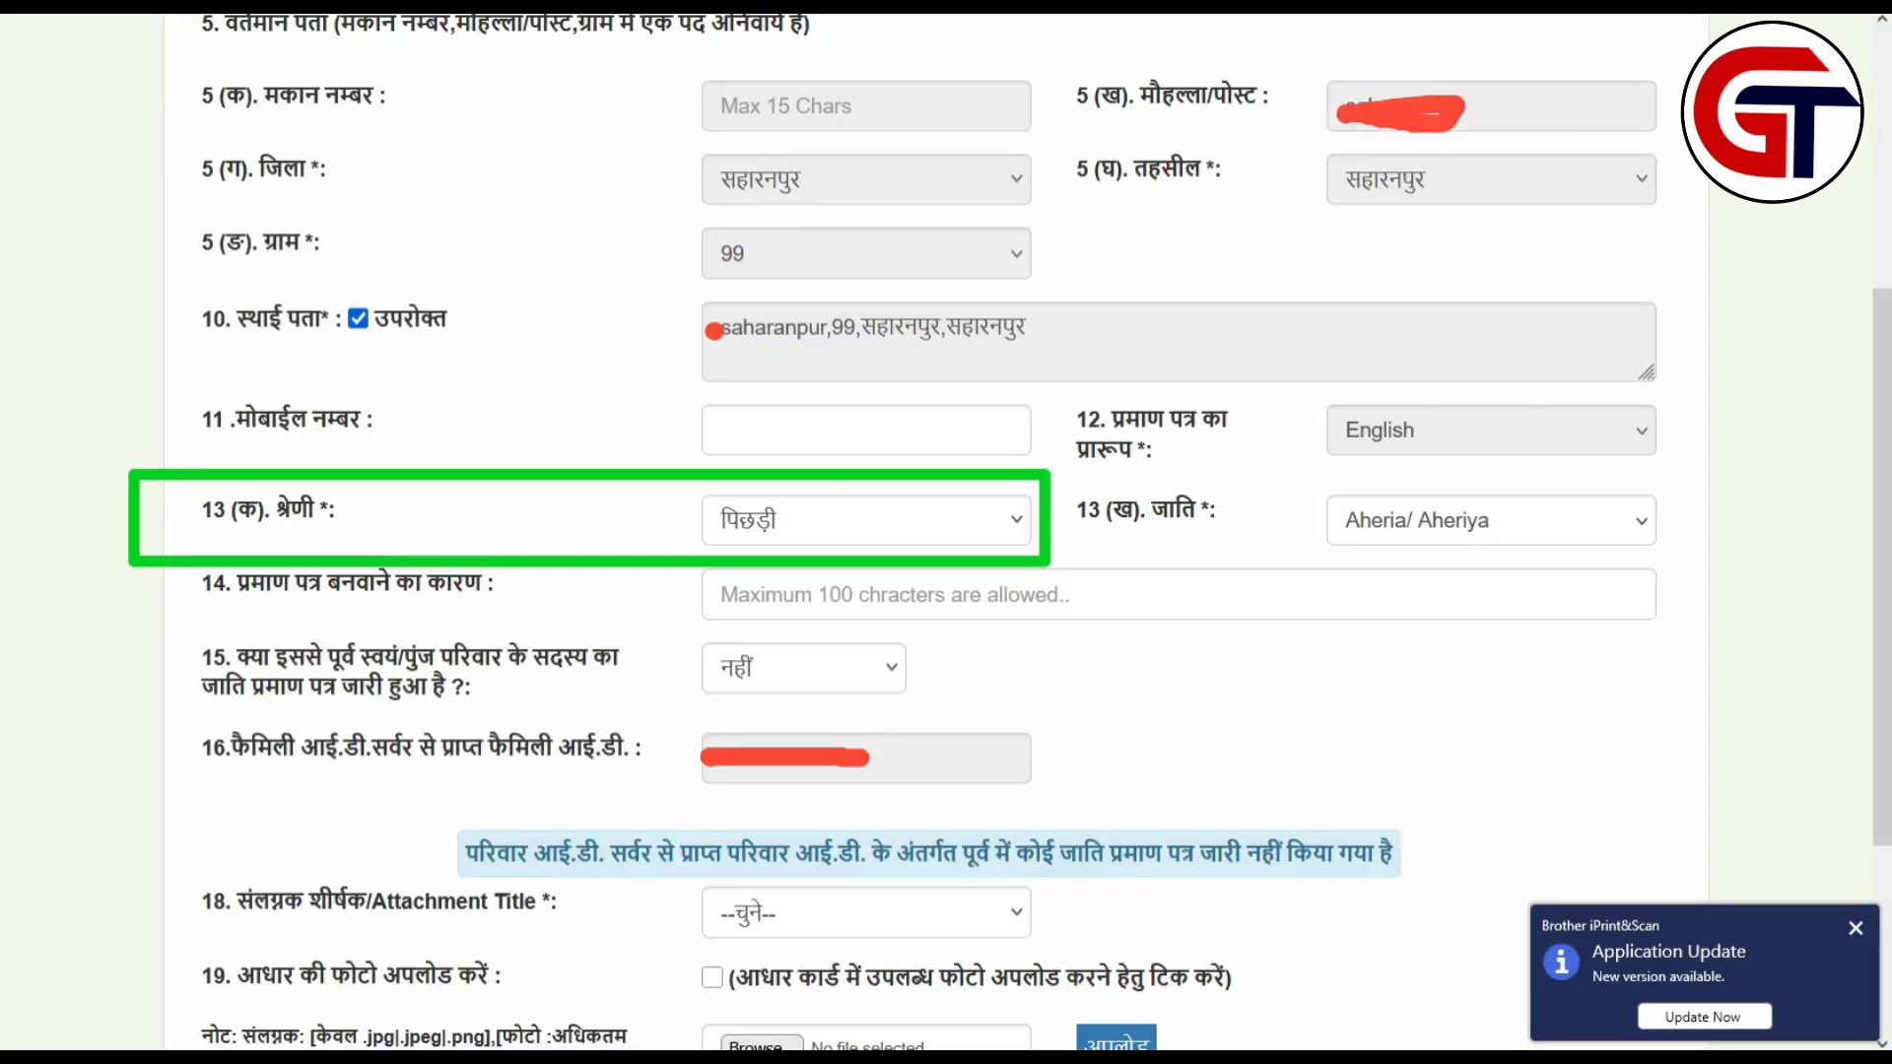
# Set the caste (जाति) to Saini and enter RAILWAY GROUP D FORM FILL as the reason for the certificate.
pyautogui.click(1491, 520)
pyautogui.scroll(-15, 1441, 699)
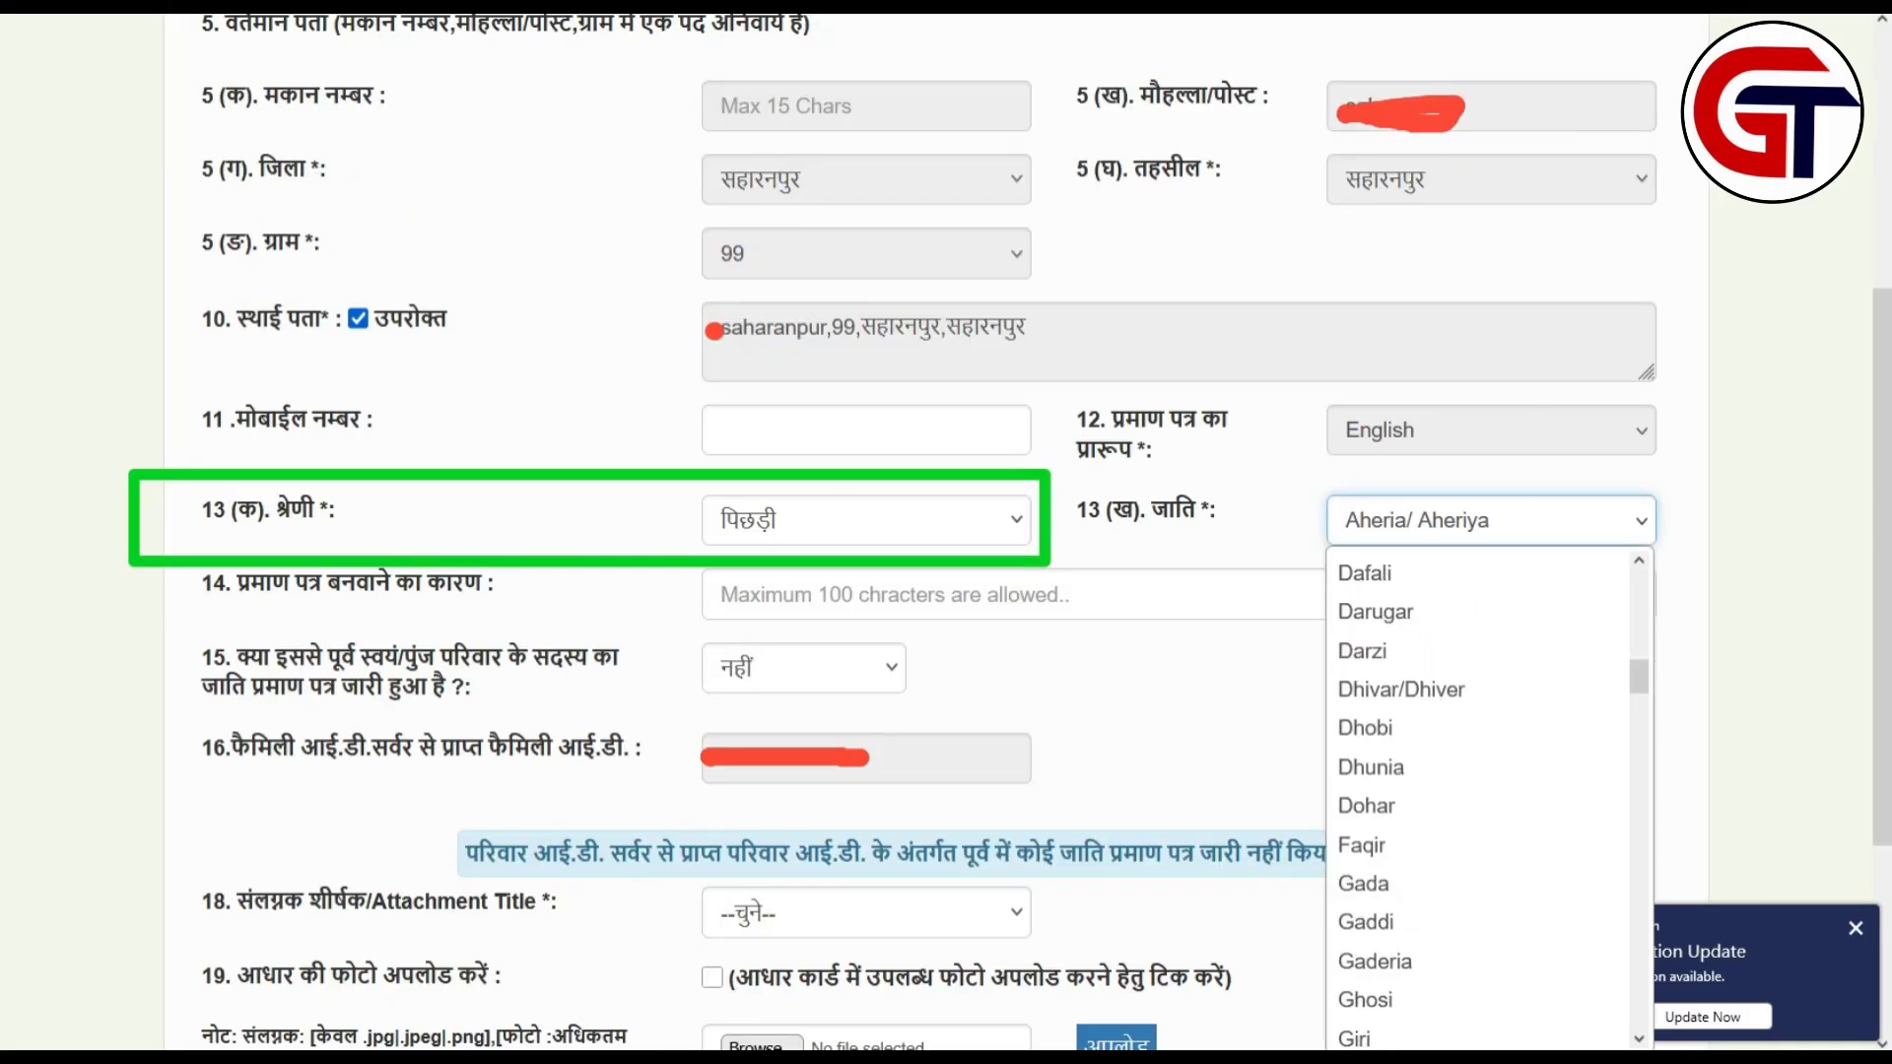
pyautogui.scroll(-20, 1478, 798)
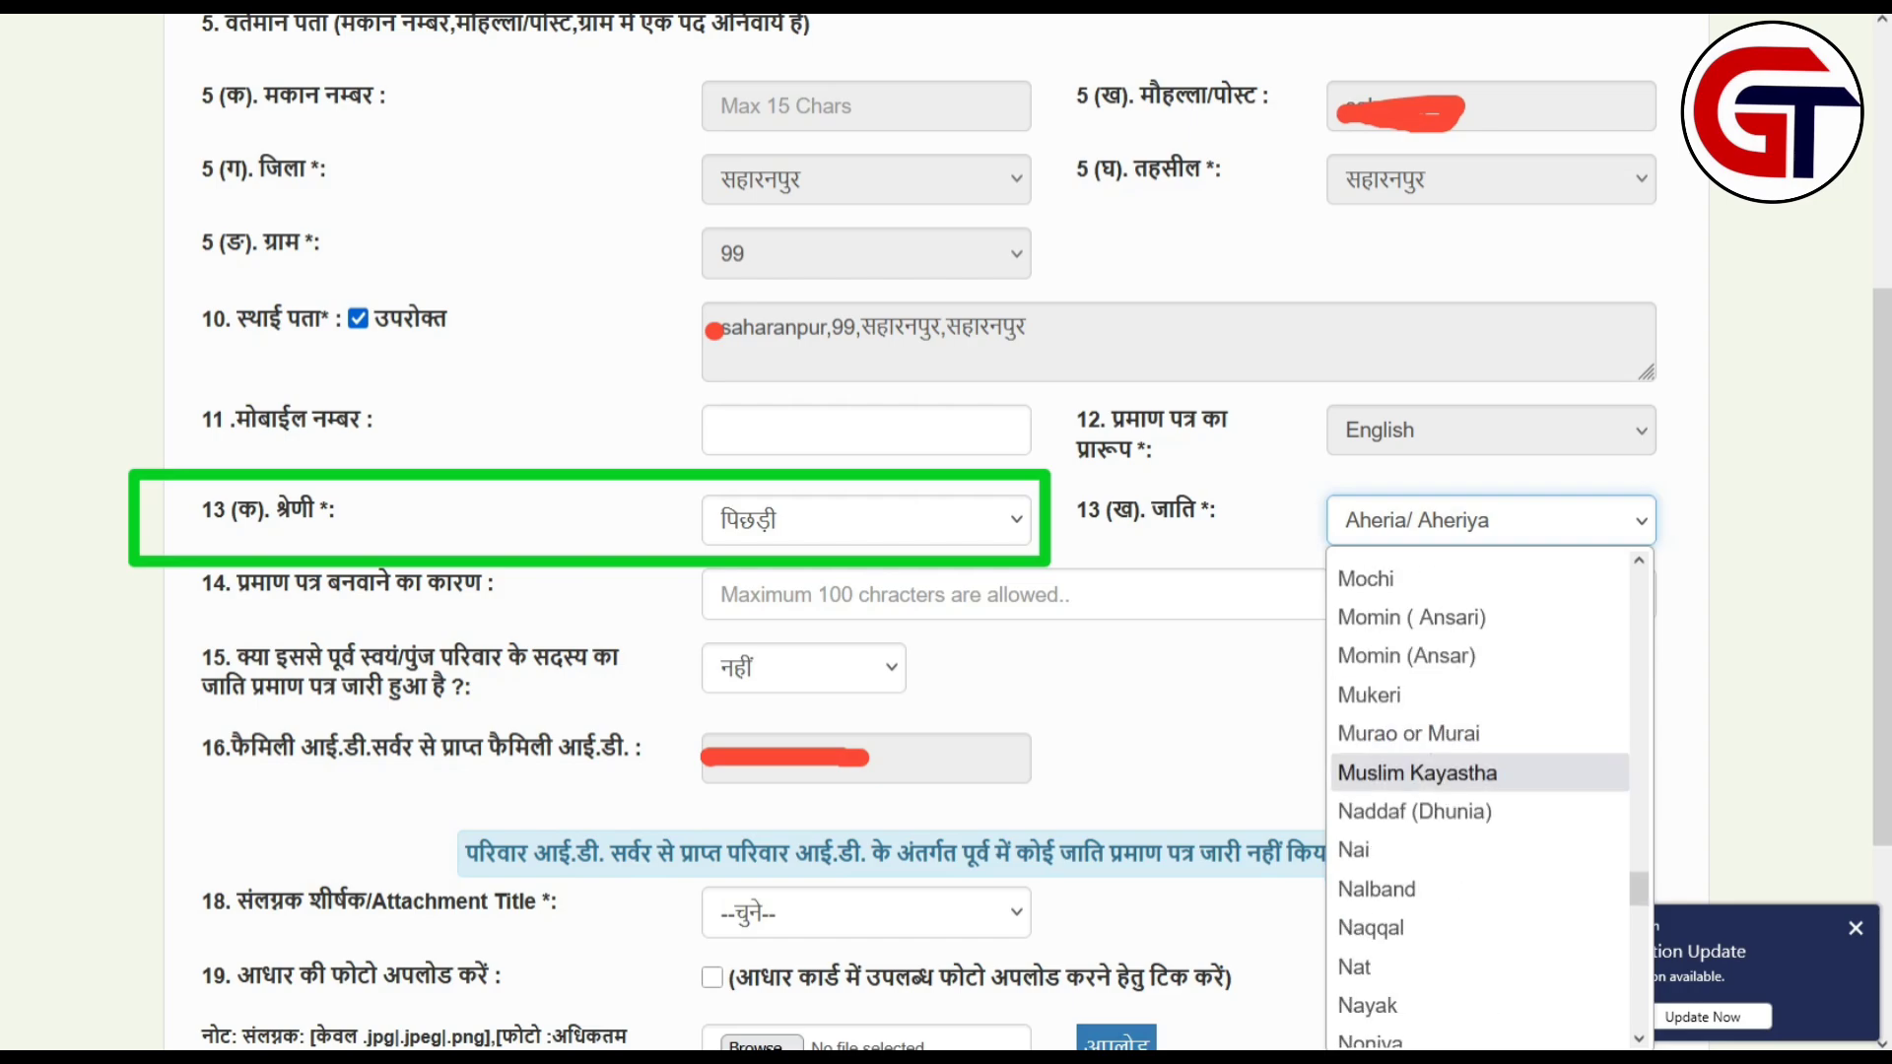
pyautogui.scroll(-2, 1478, 985)
pyautogui.scroll(2, 1478, 985)
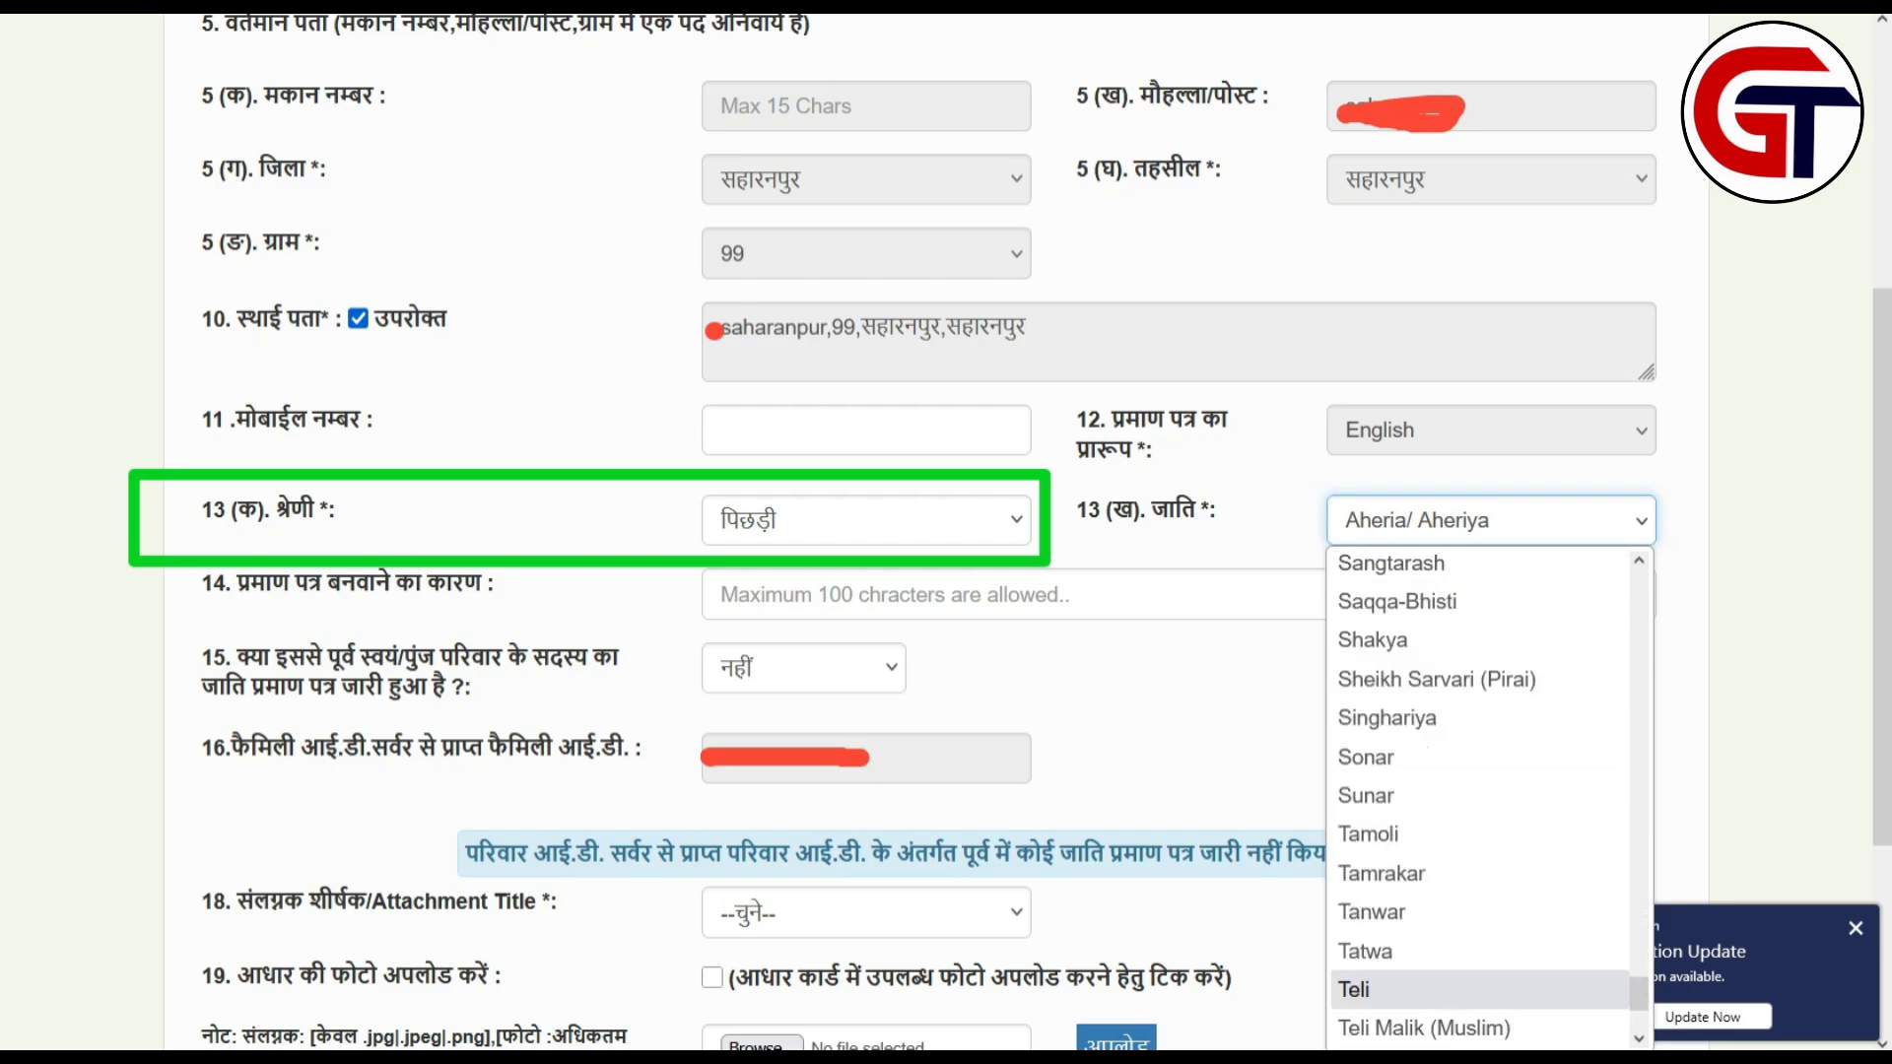
pyautogui.scroll(2, 1478, 788)
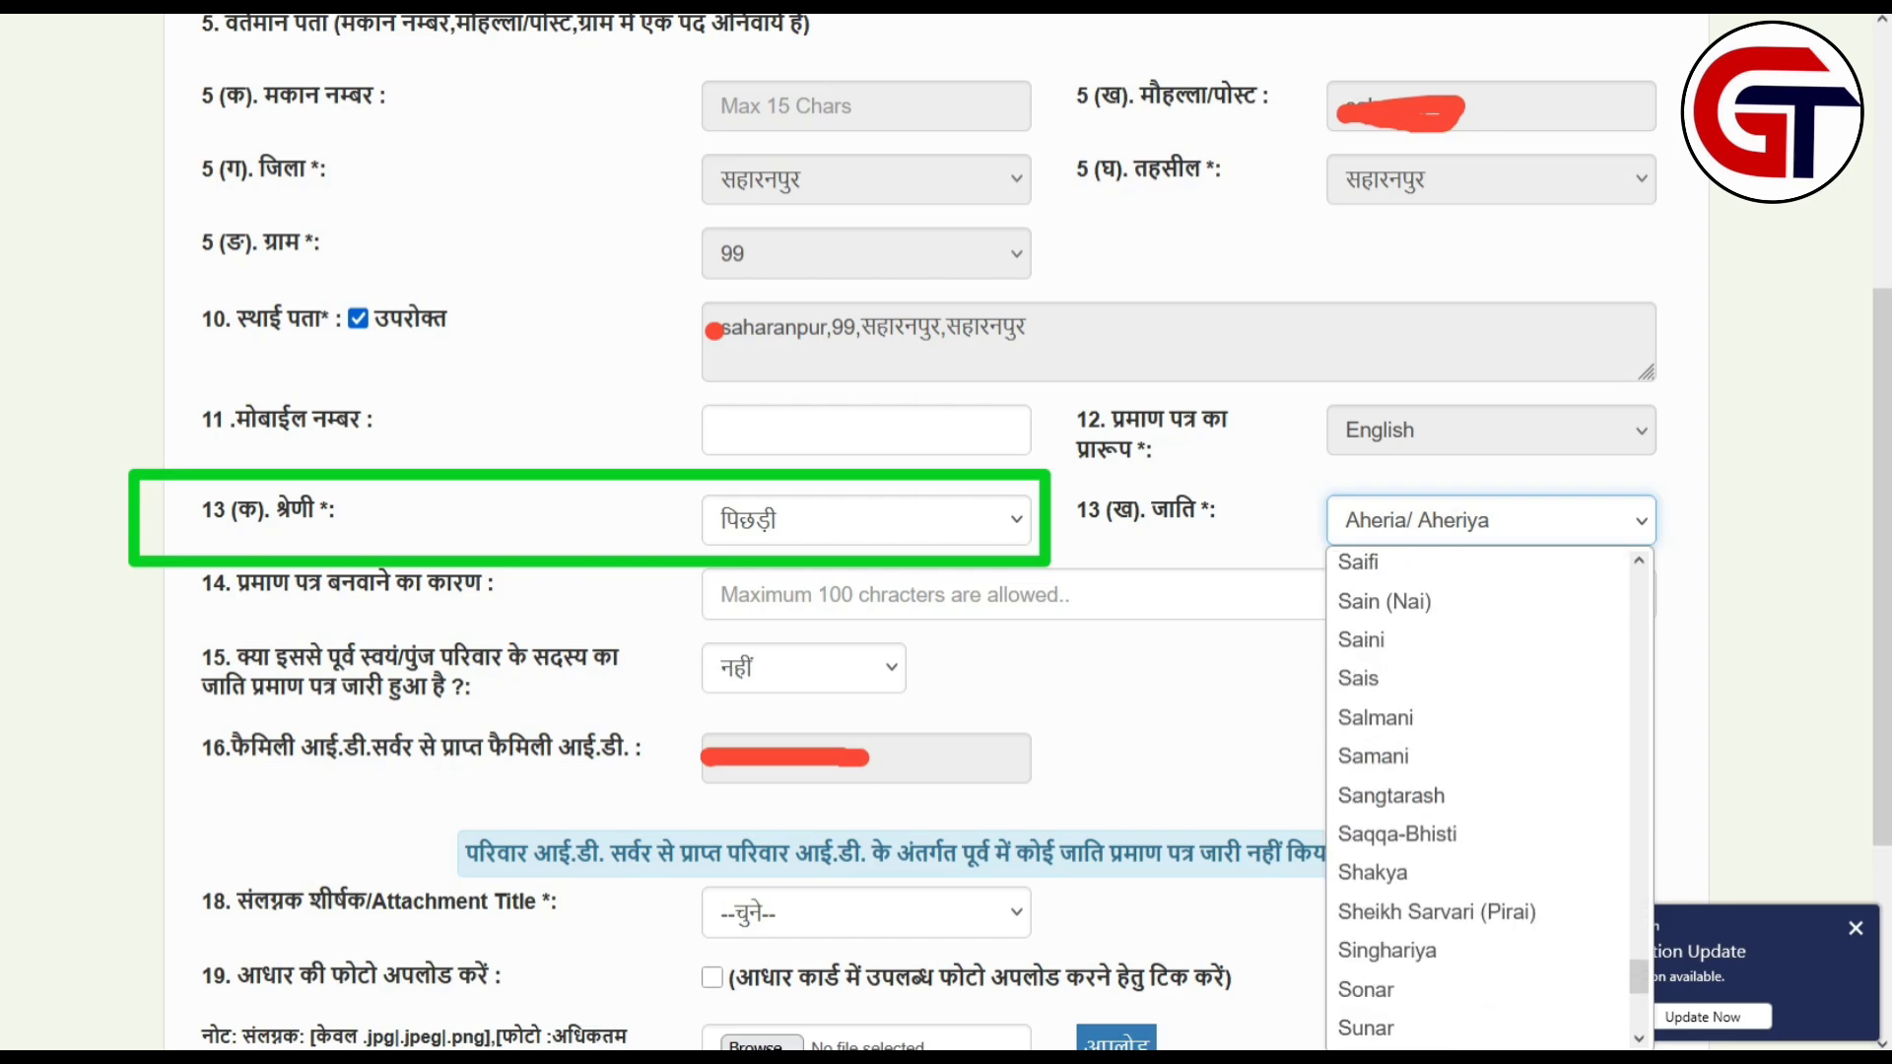
pyautogui.click(1370, 641)
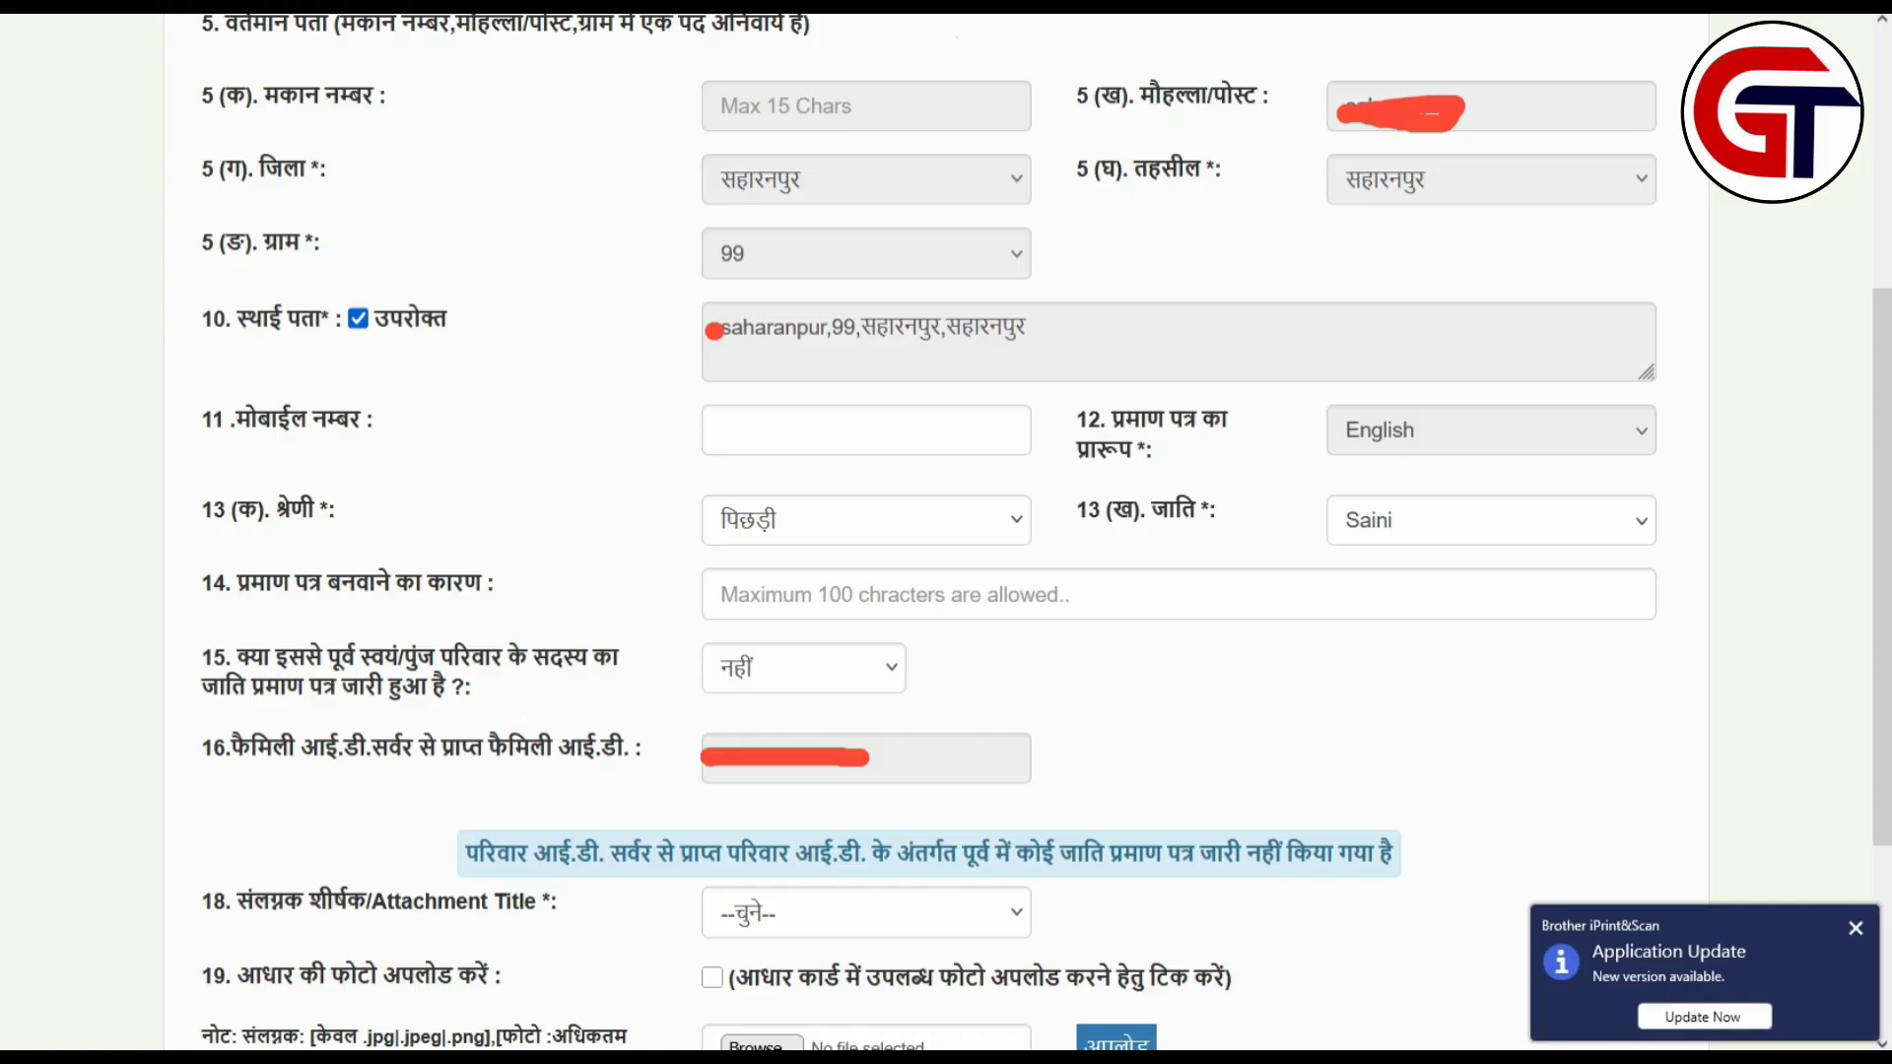
pyautogui.click(948, 593)
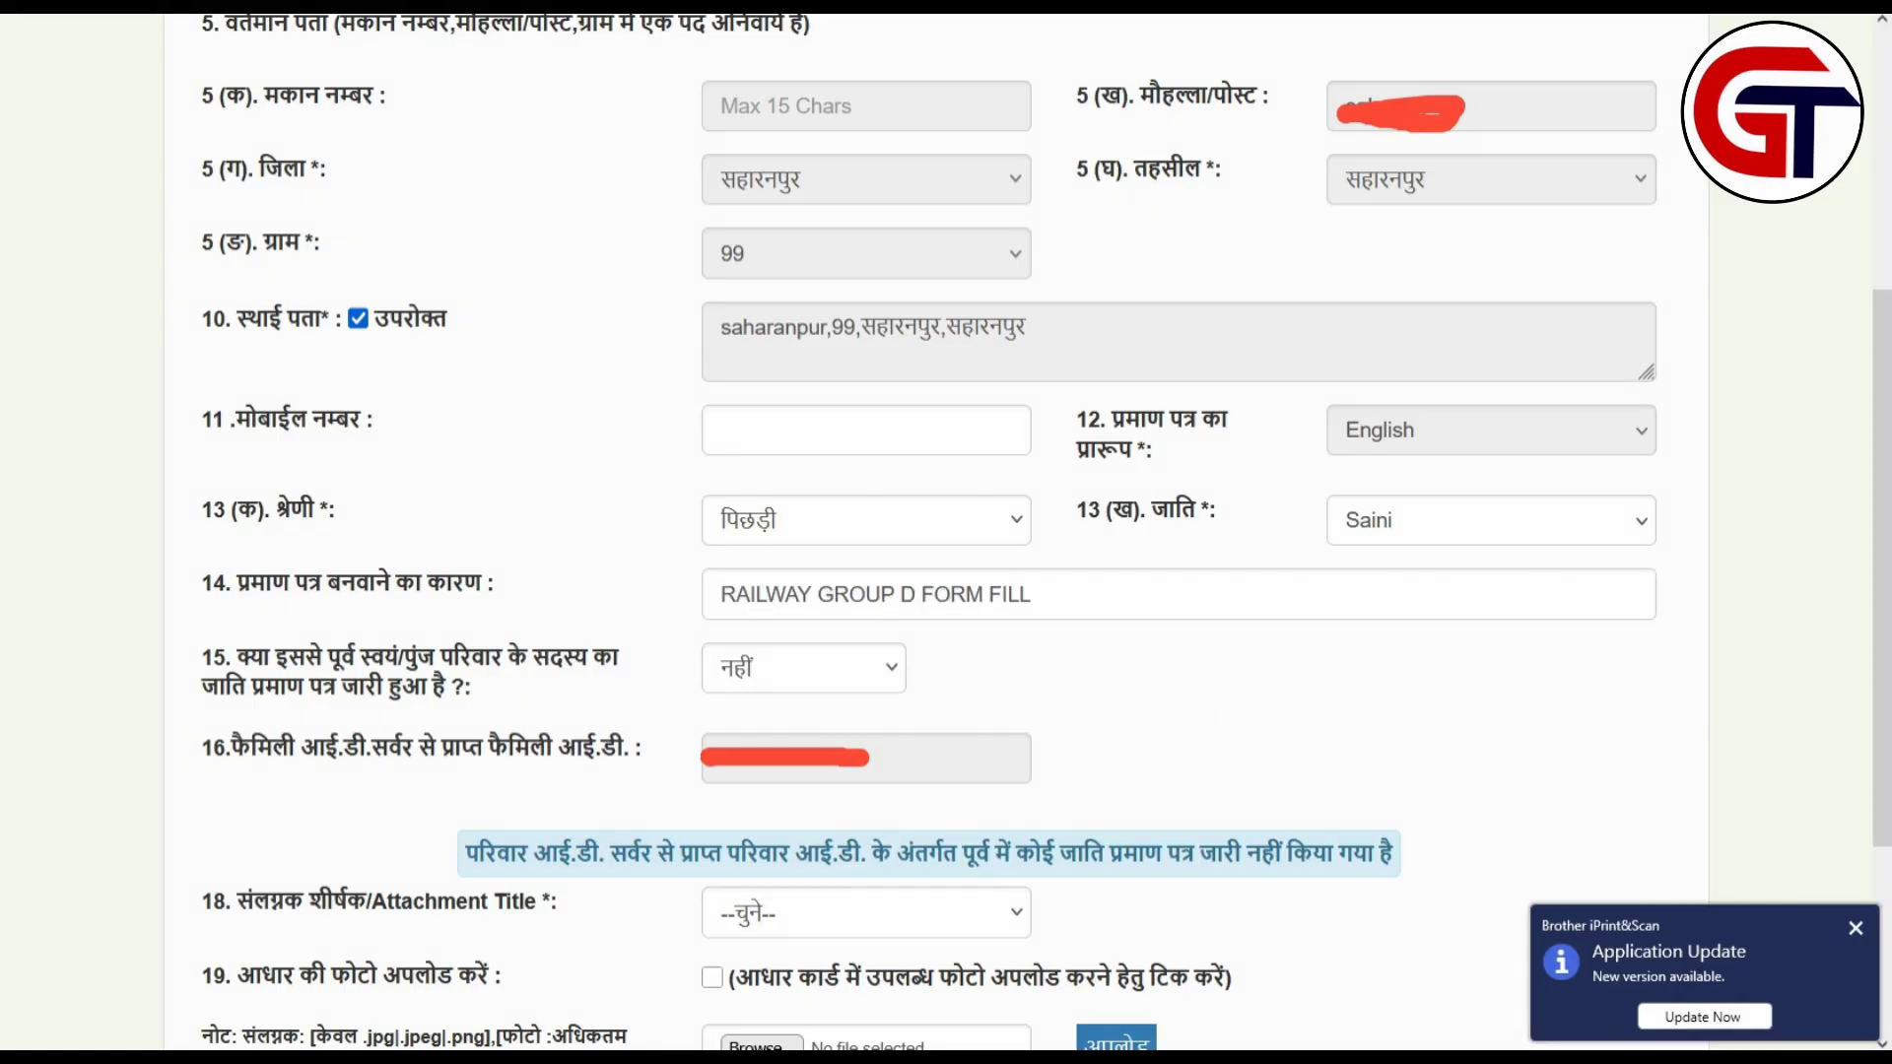
# Upload the applicant's photo as the फोटो attachment.
pyautogui.scroll(-5, 937, 532)
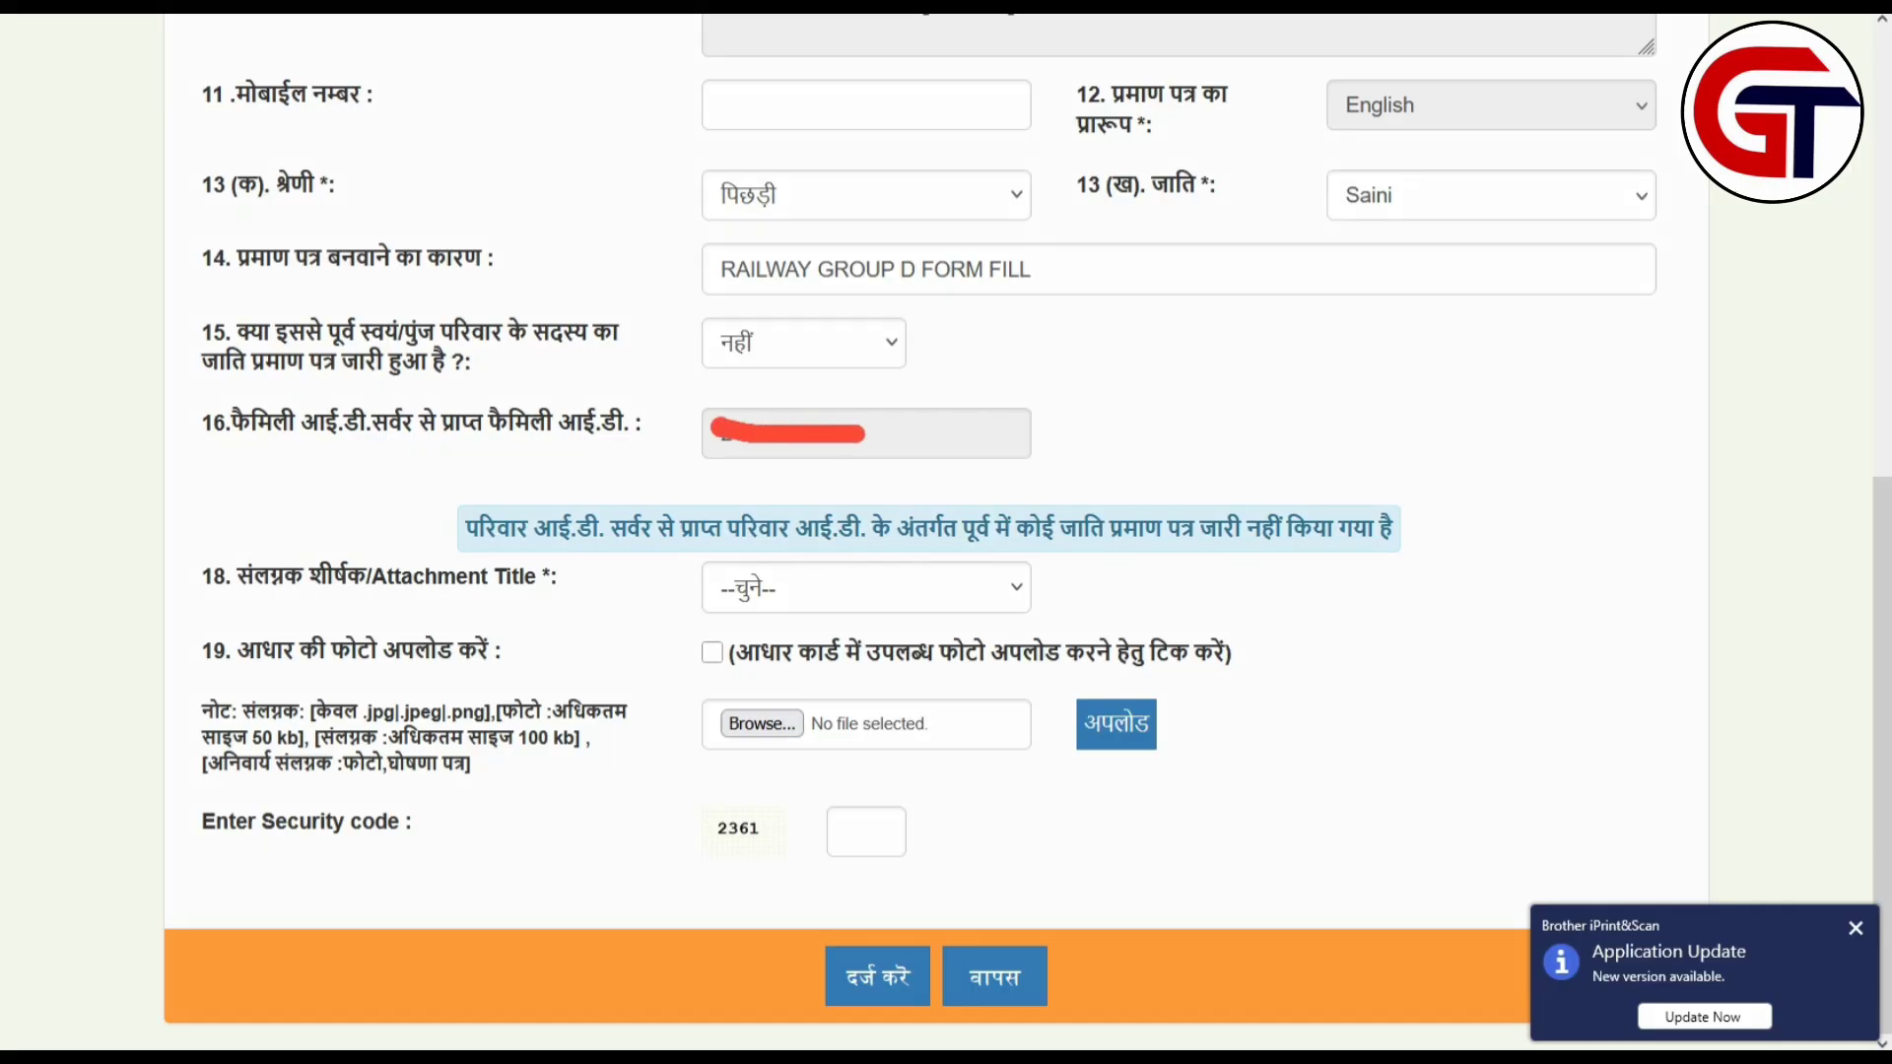
pyautogui.click(762, 724)
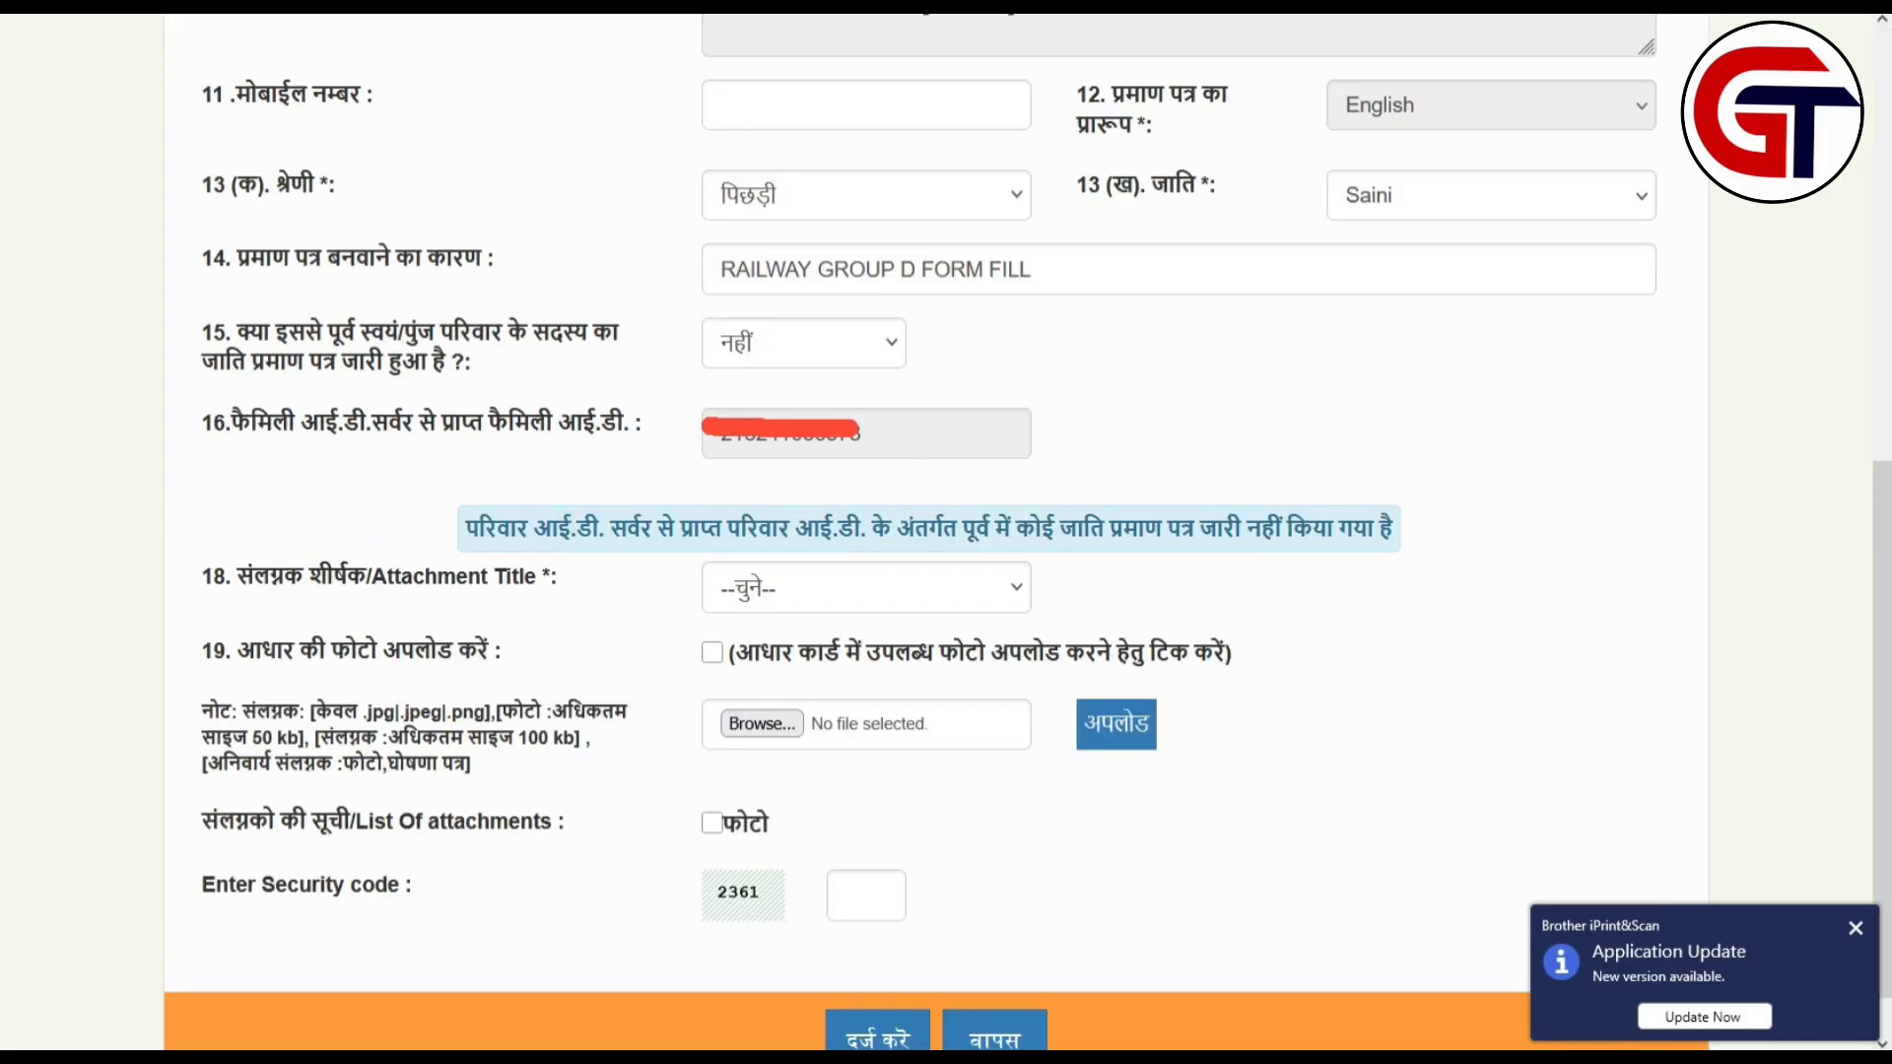
# Upload Scan_20250708.jpg as the स्वप्रमाणित घोषणा पत्र attachment.
pyautogui.click(865, 589)
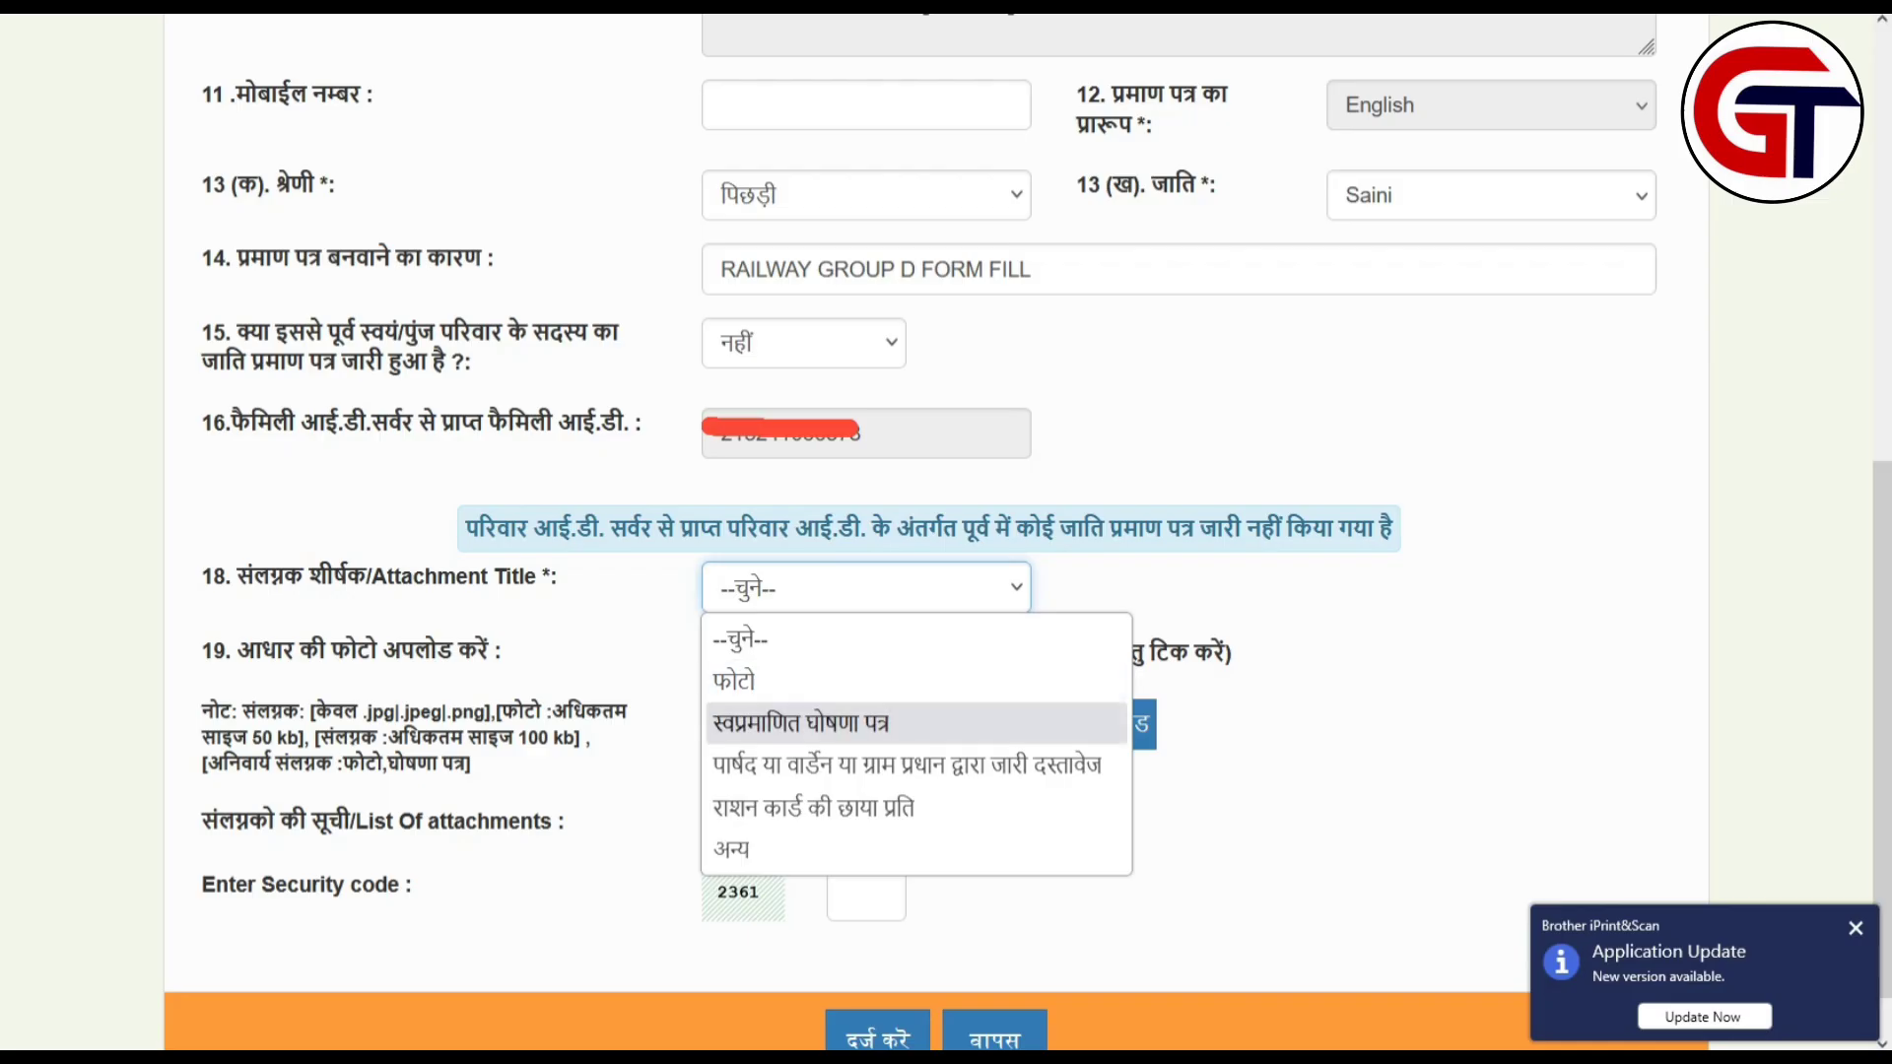
pyautogui.press('Return')
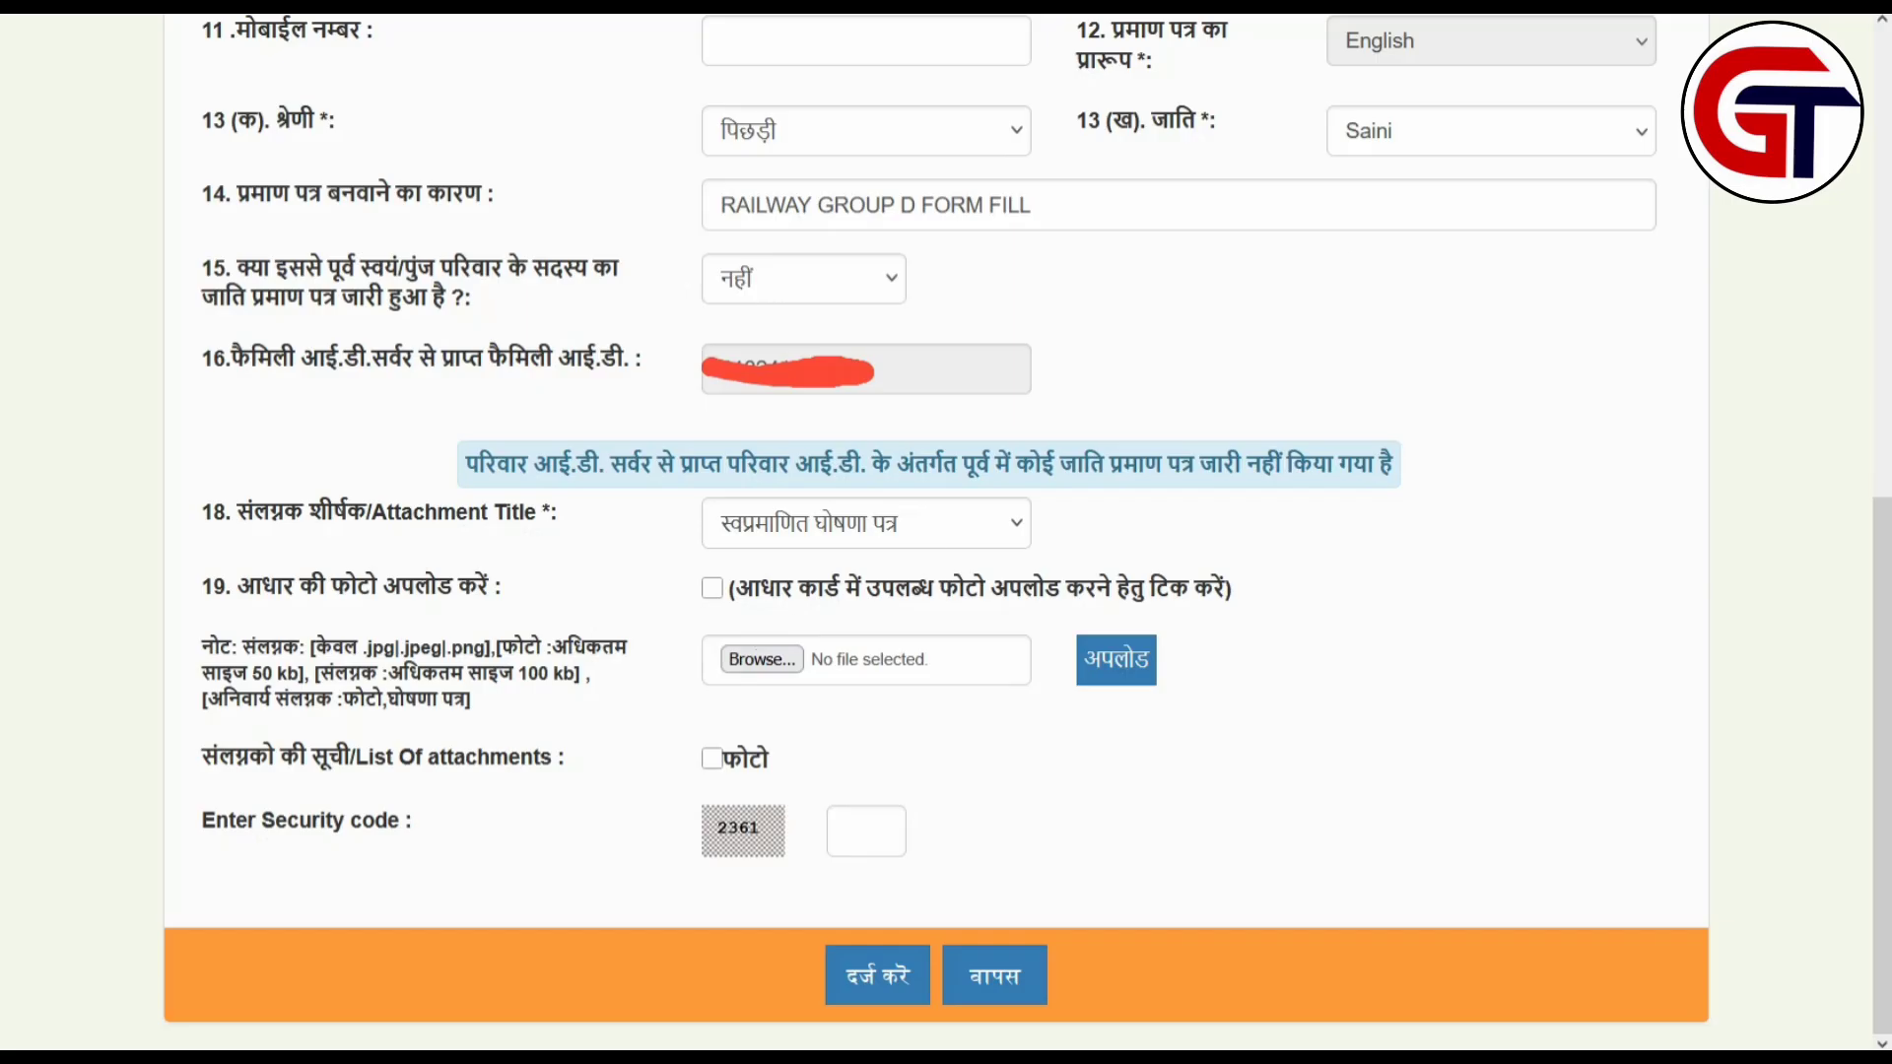
pyautogui.click(762, 660)
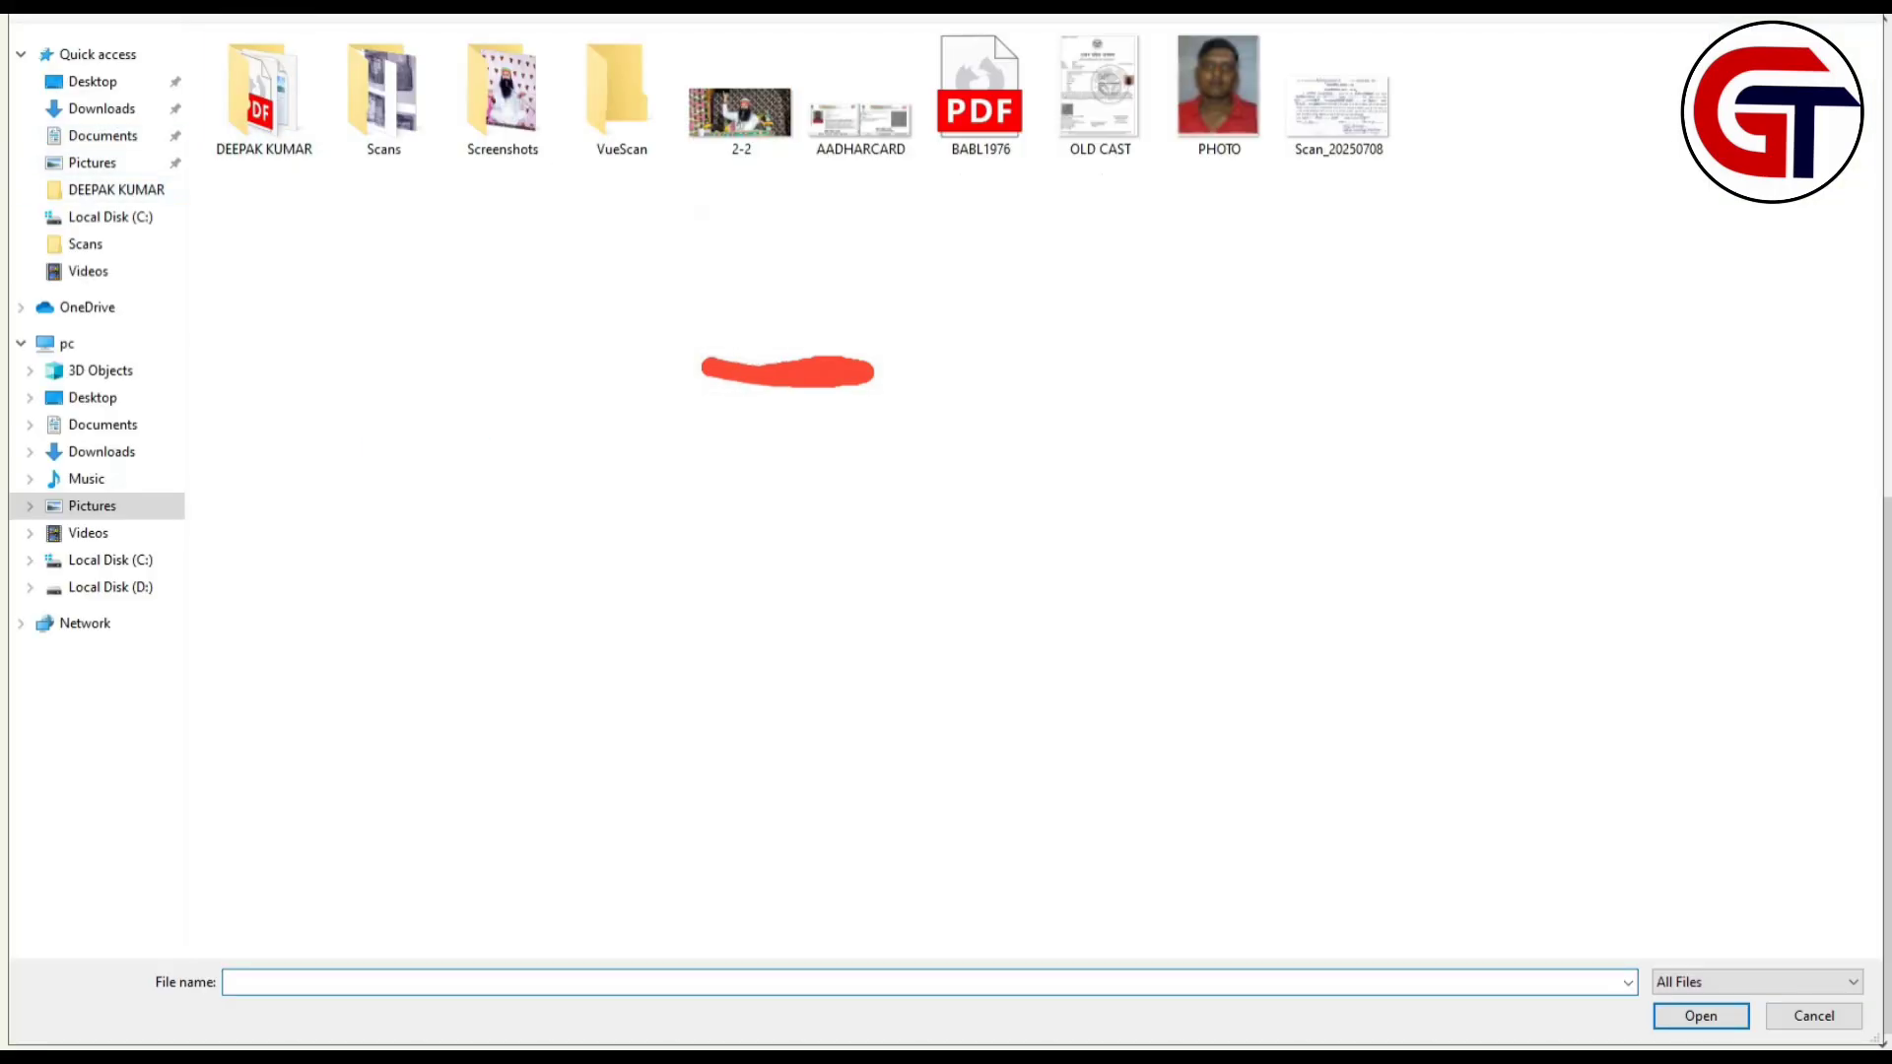
pyautogui.doubleClick(1338, 103)
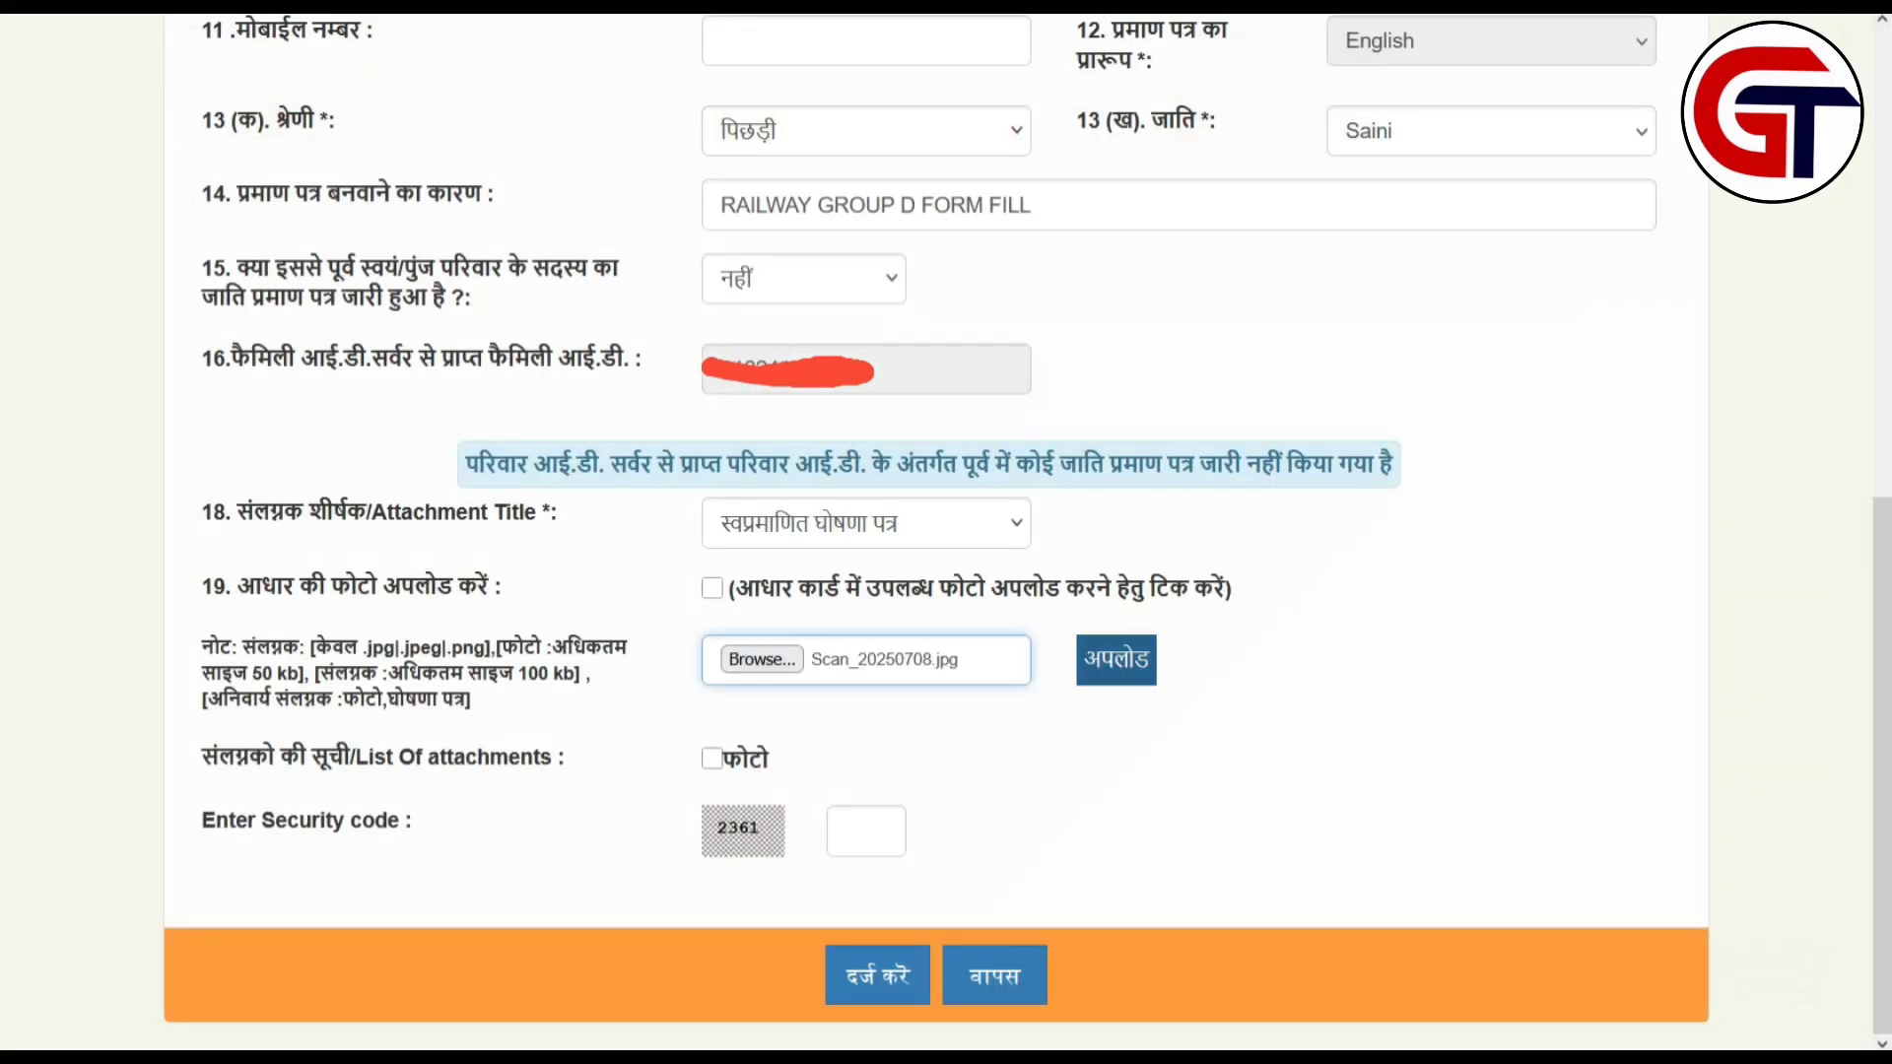
pyautogui.click(1117, 660)
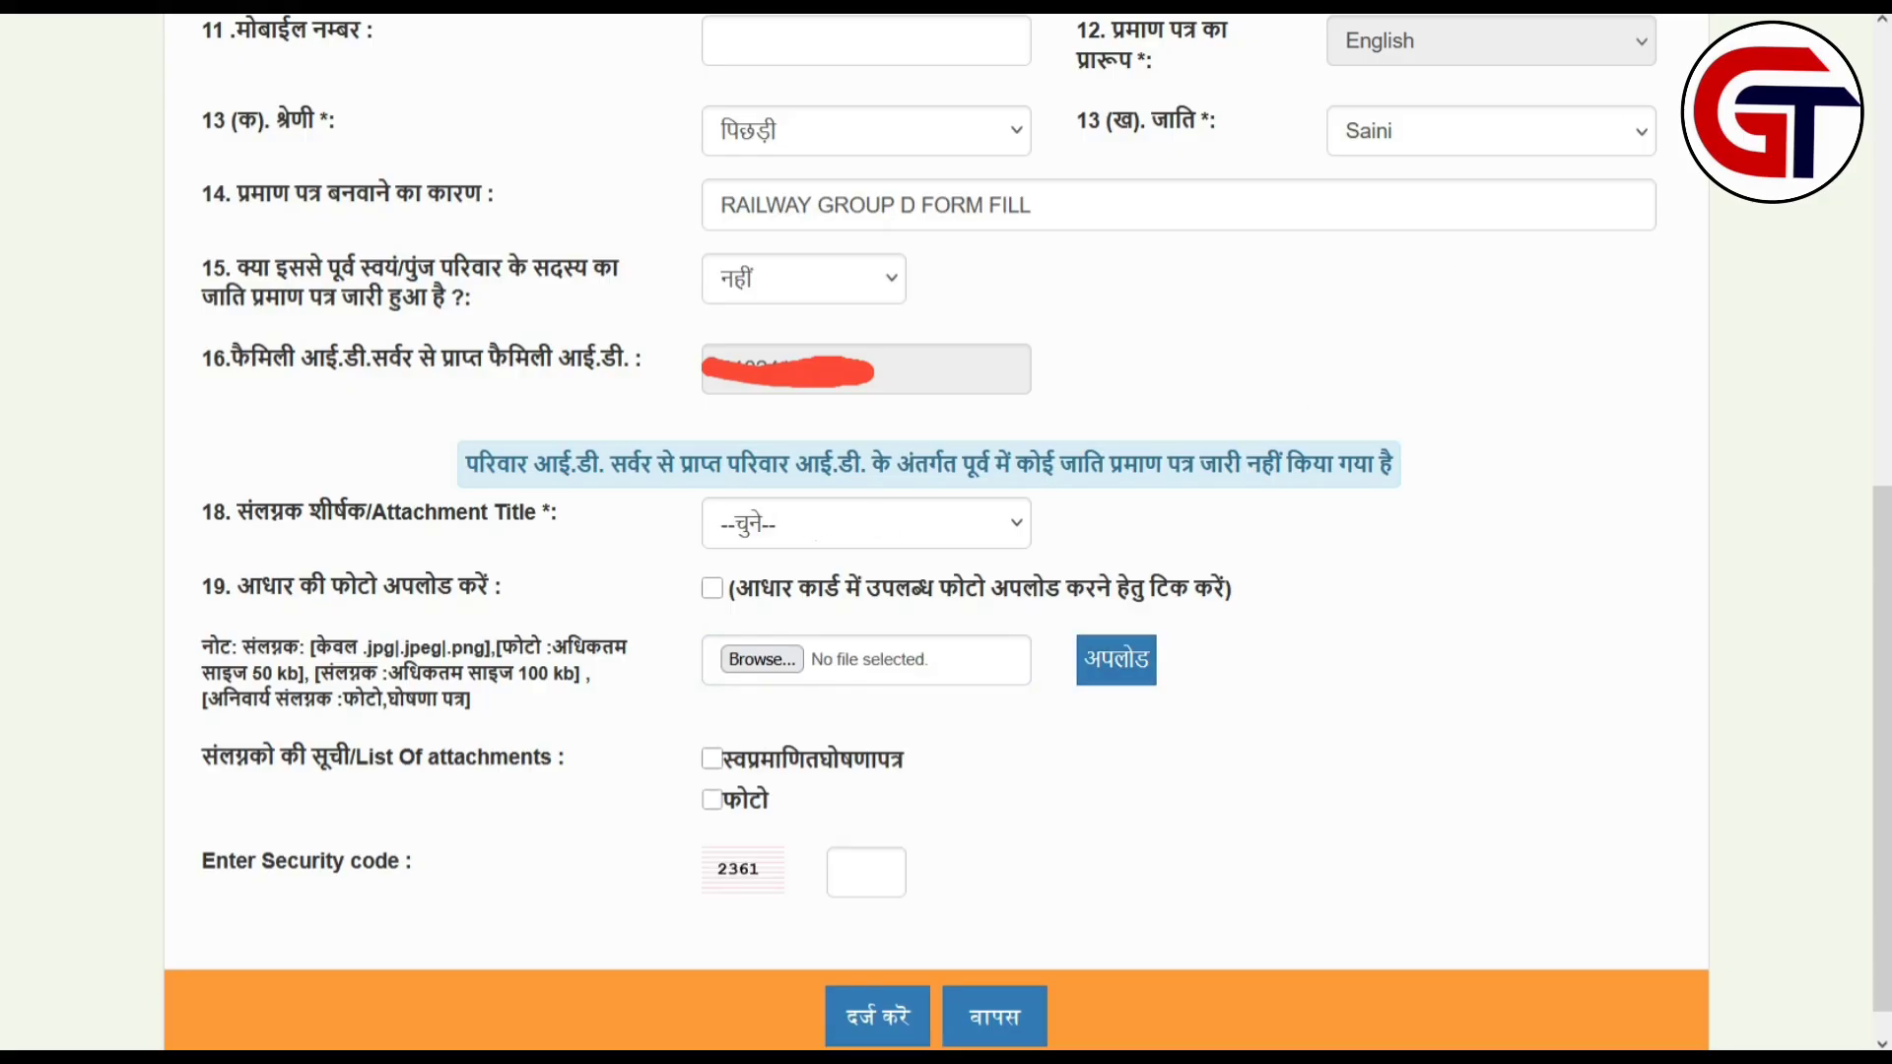
# Upload the AADHARCARD image as an अन्य attachment titled aadharcard.
pyautogui.click(866, 524)
pyautogui.click(749, 785)
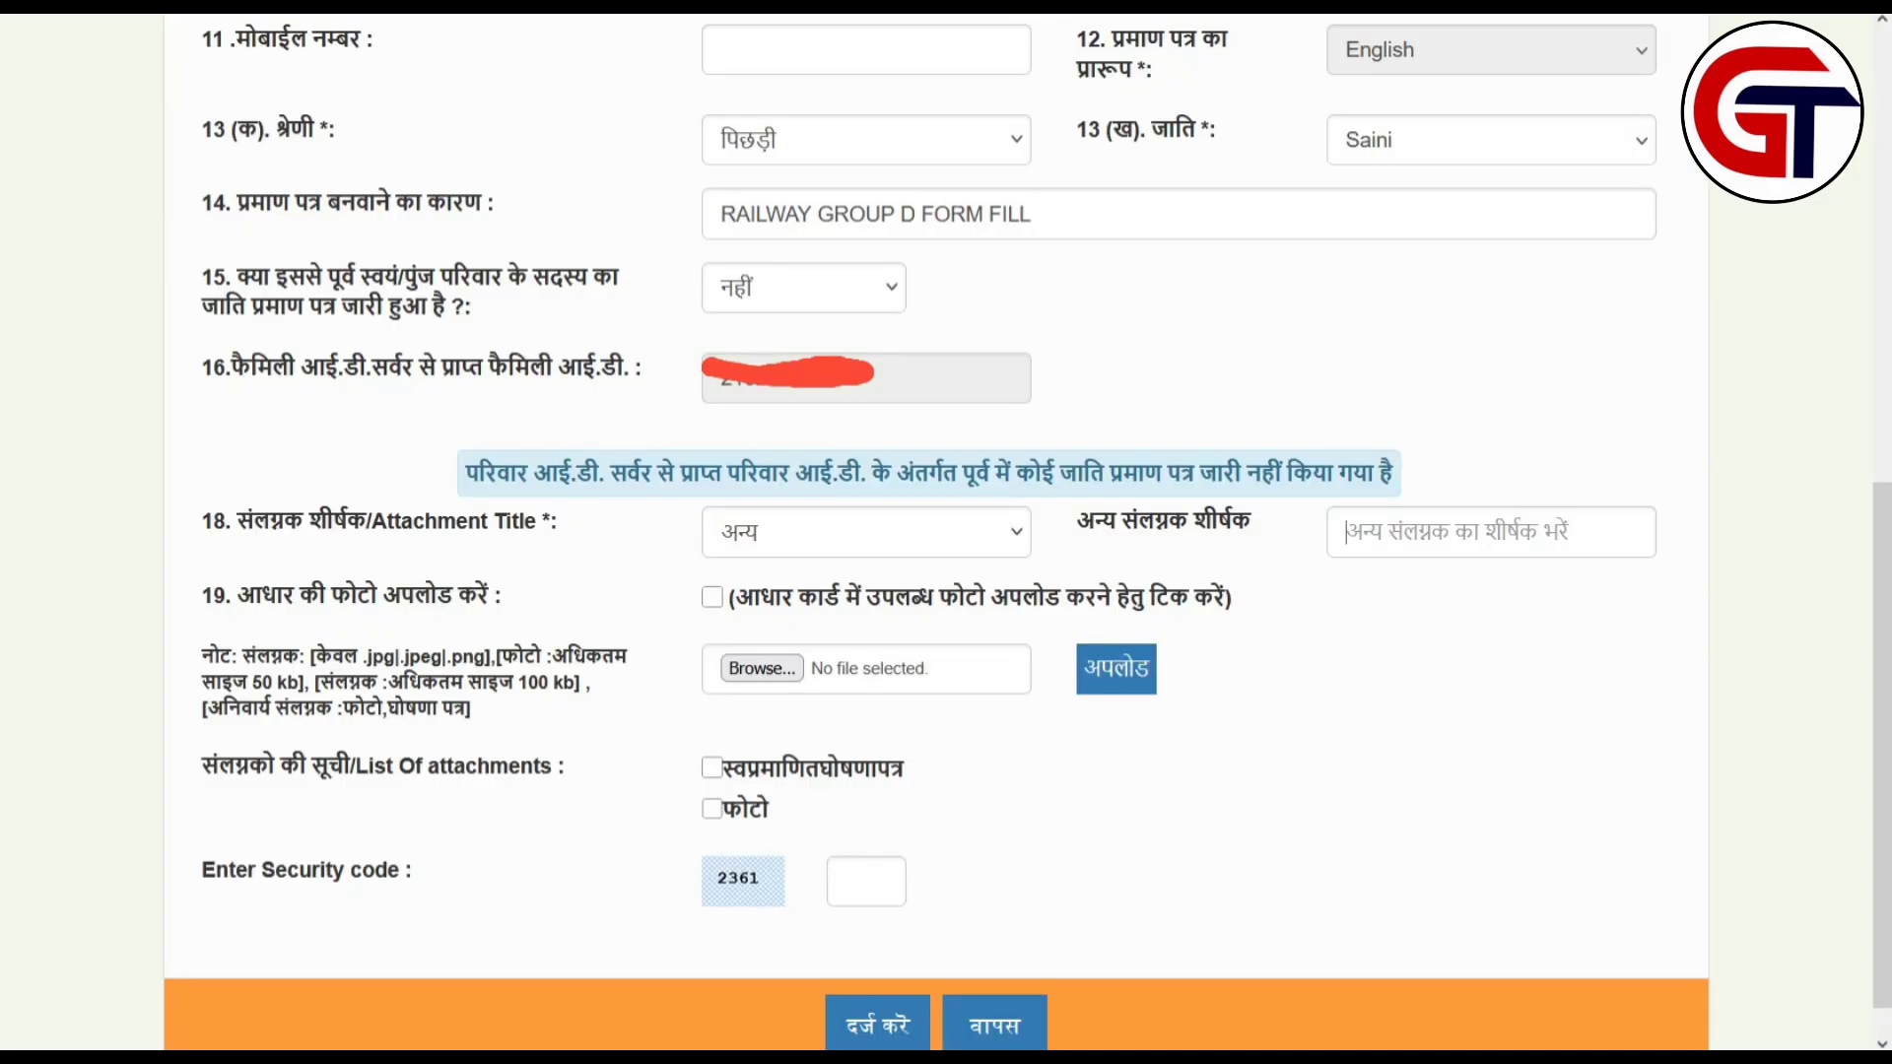
pyautogui.press('Down')
pyautogui.press('Down')
pyautogui.press('Return')
pyautogui.click(762, 668)
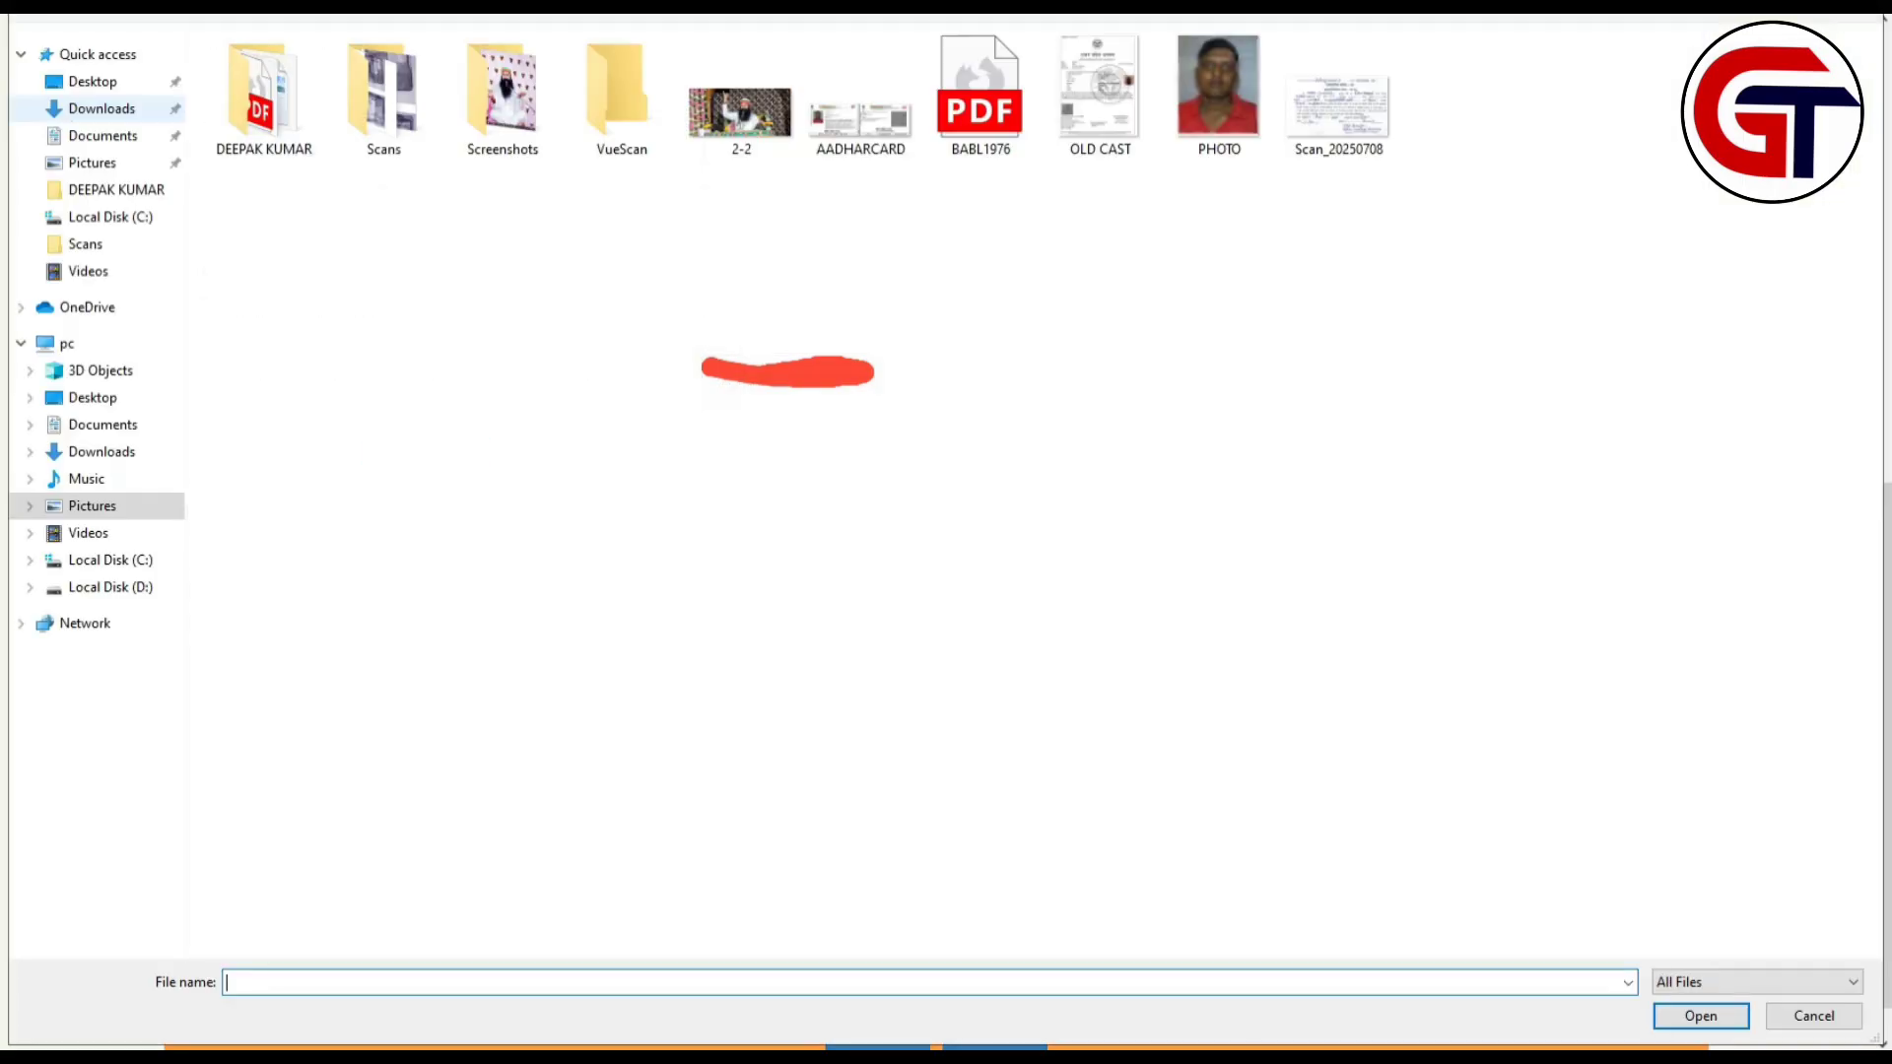
pyautogui.doubleClick(860, 108)
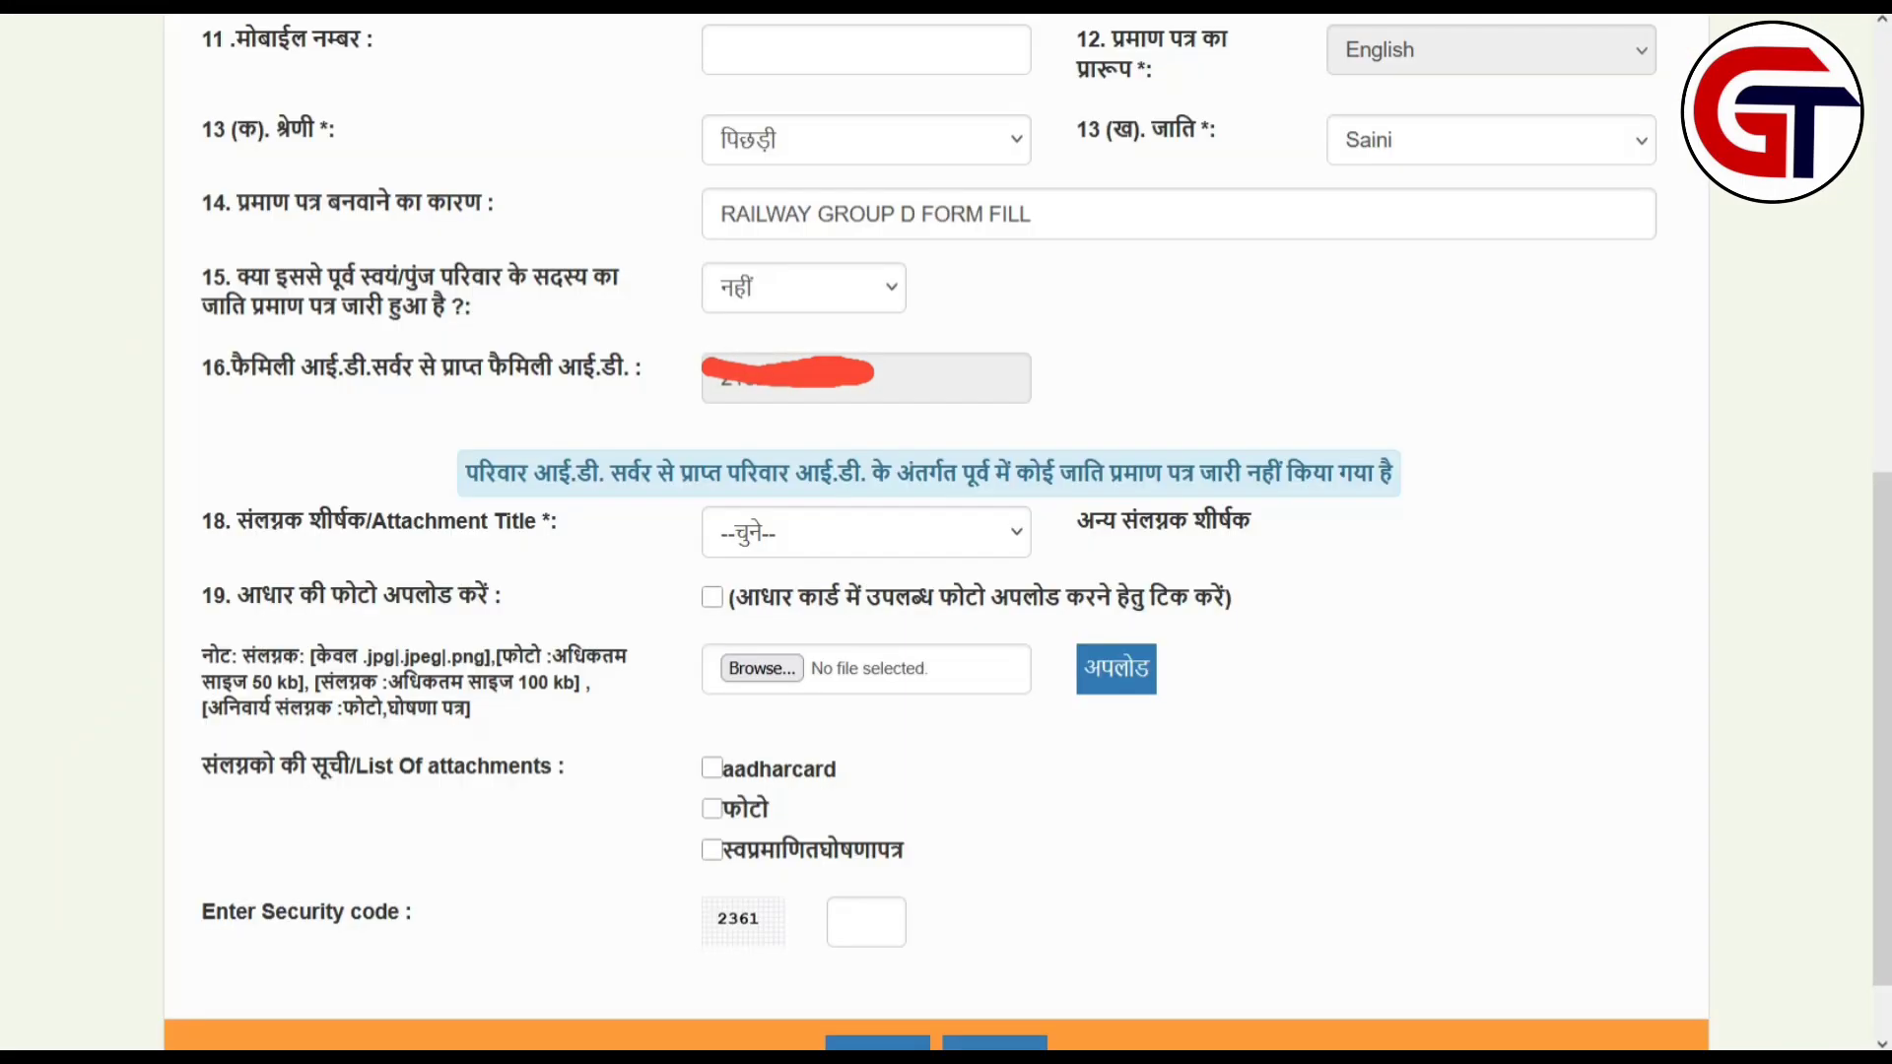
# Upload OLD CAST.jpg as an अन्य attachment titled old CAST CERTIFICATE.
pyautogui.click(866, 532)
pyautogui.click(789, 795)
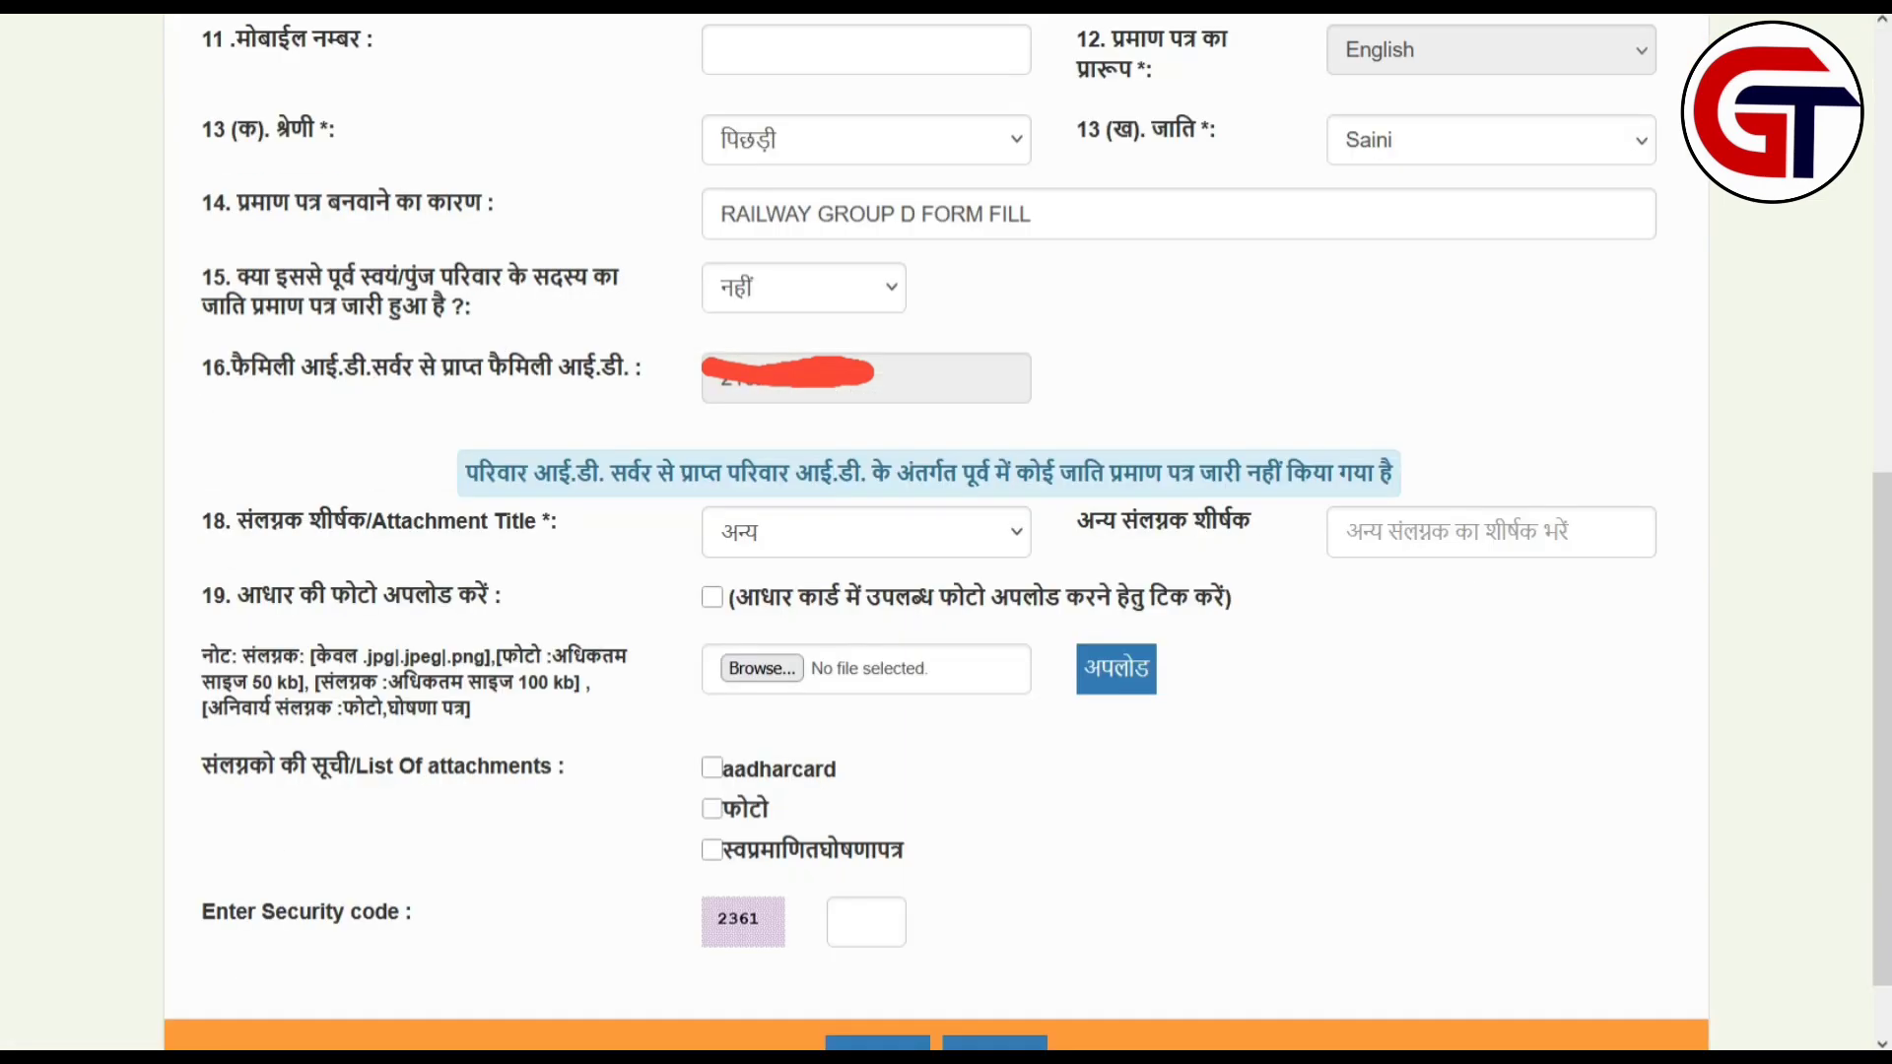
pyautogui.click(1491, 532)
pyautogui.write('o')
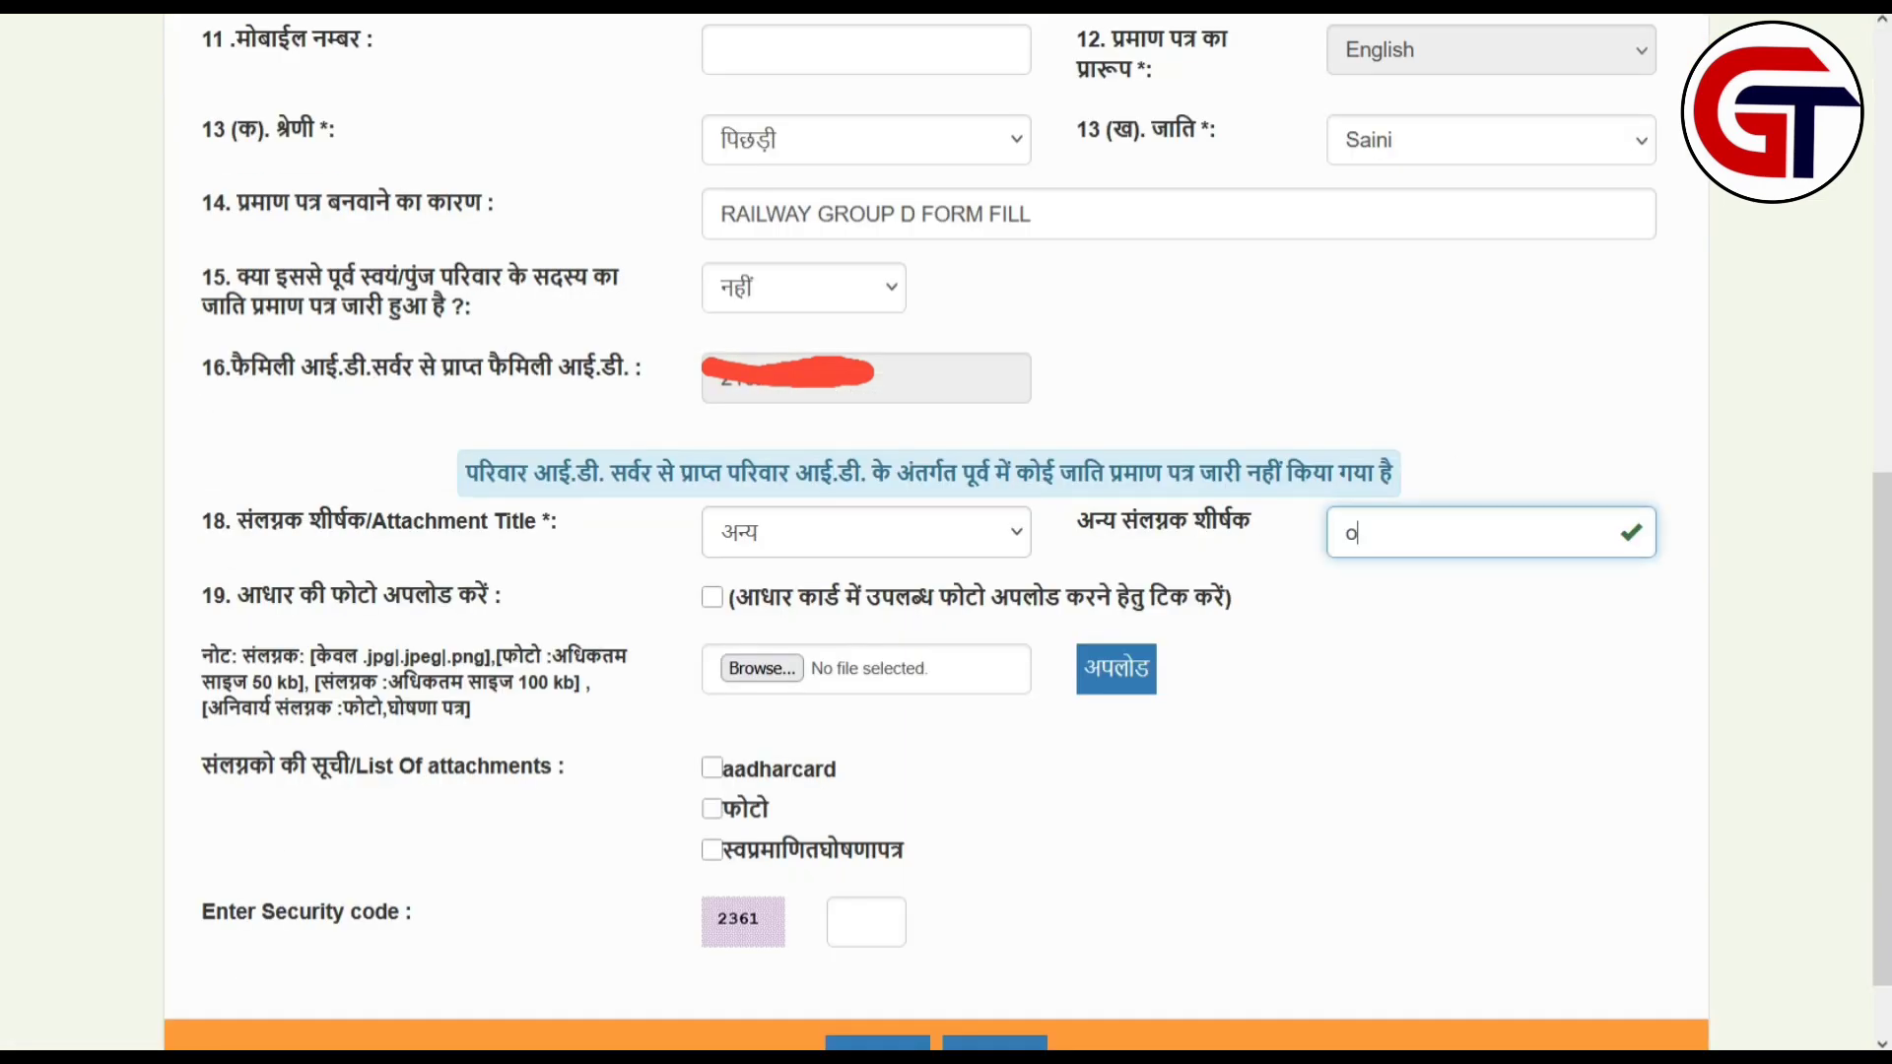
pyautogui.write('ld cast')
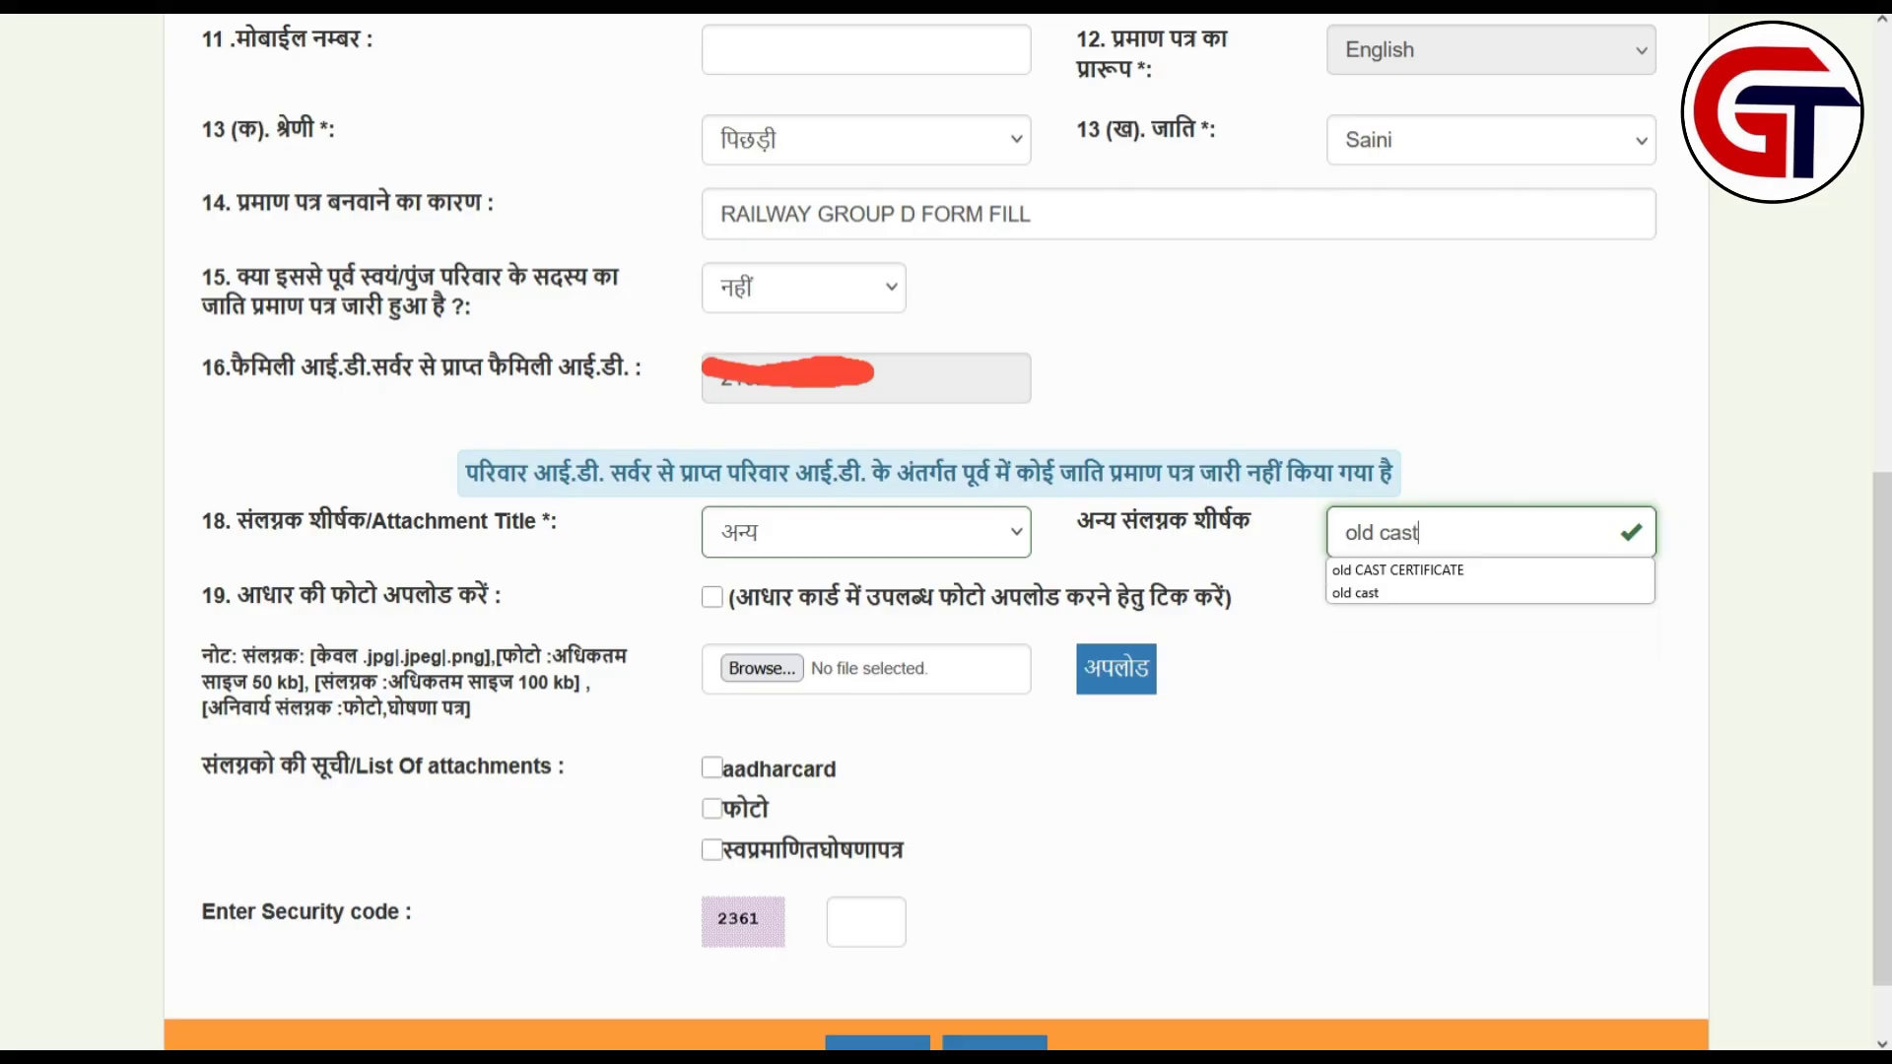
pyautogui.press('Down')
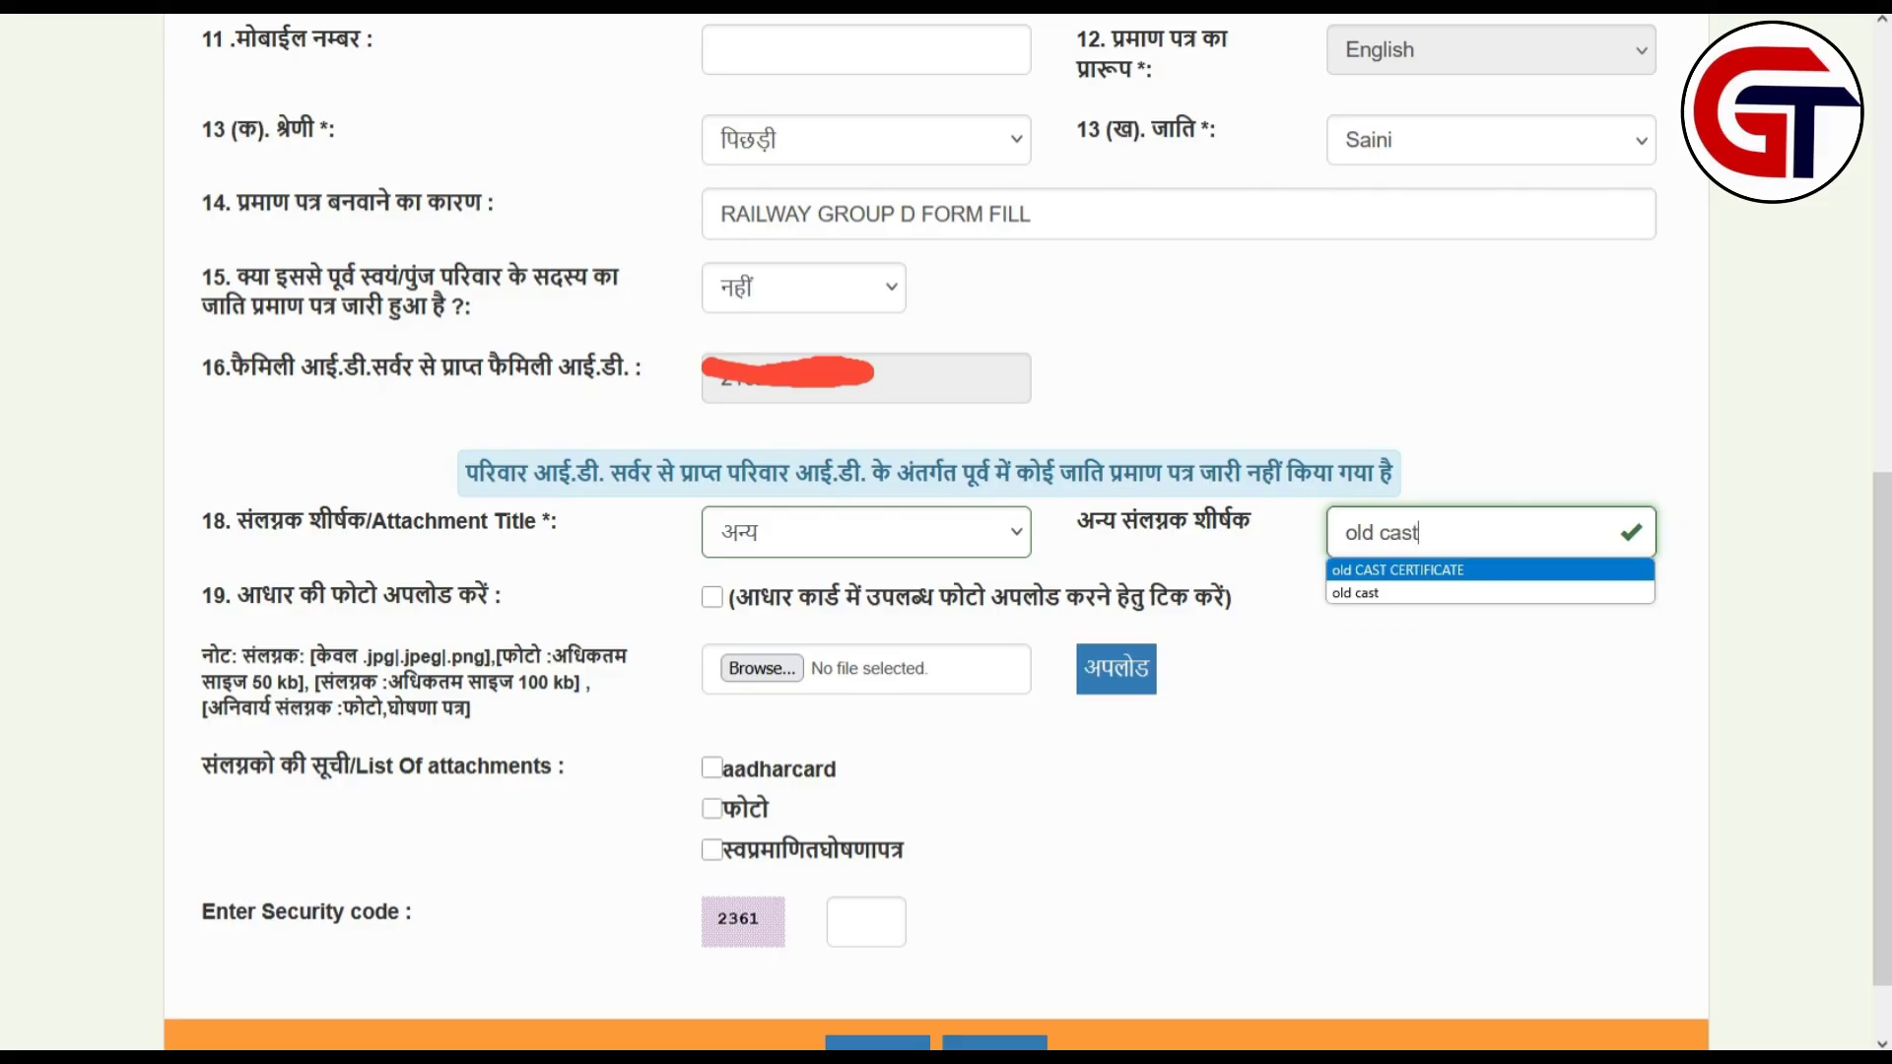
pyautogui.press('Return')
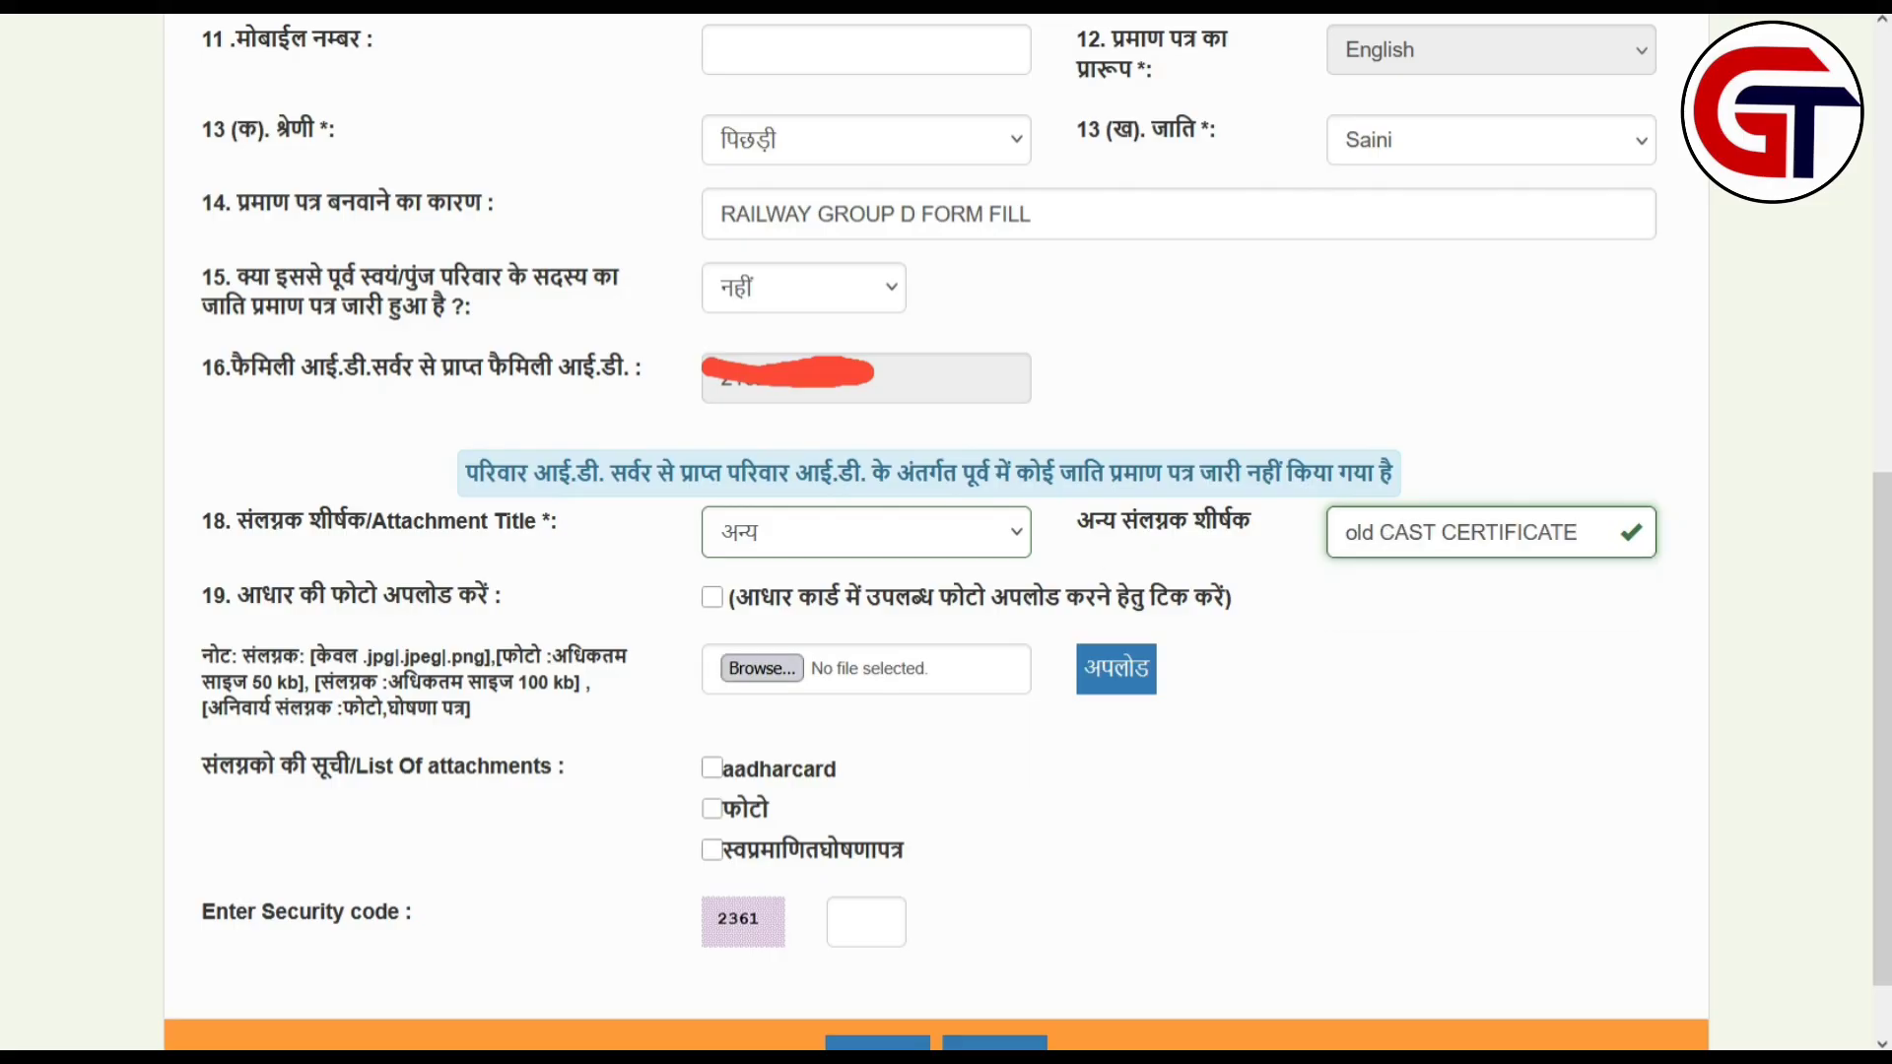
pyautogui.click(762, 668)
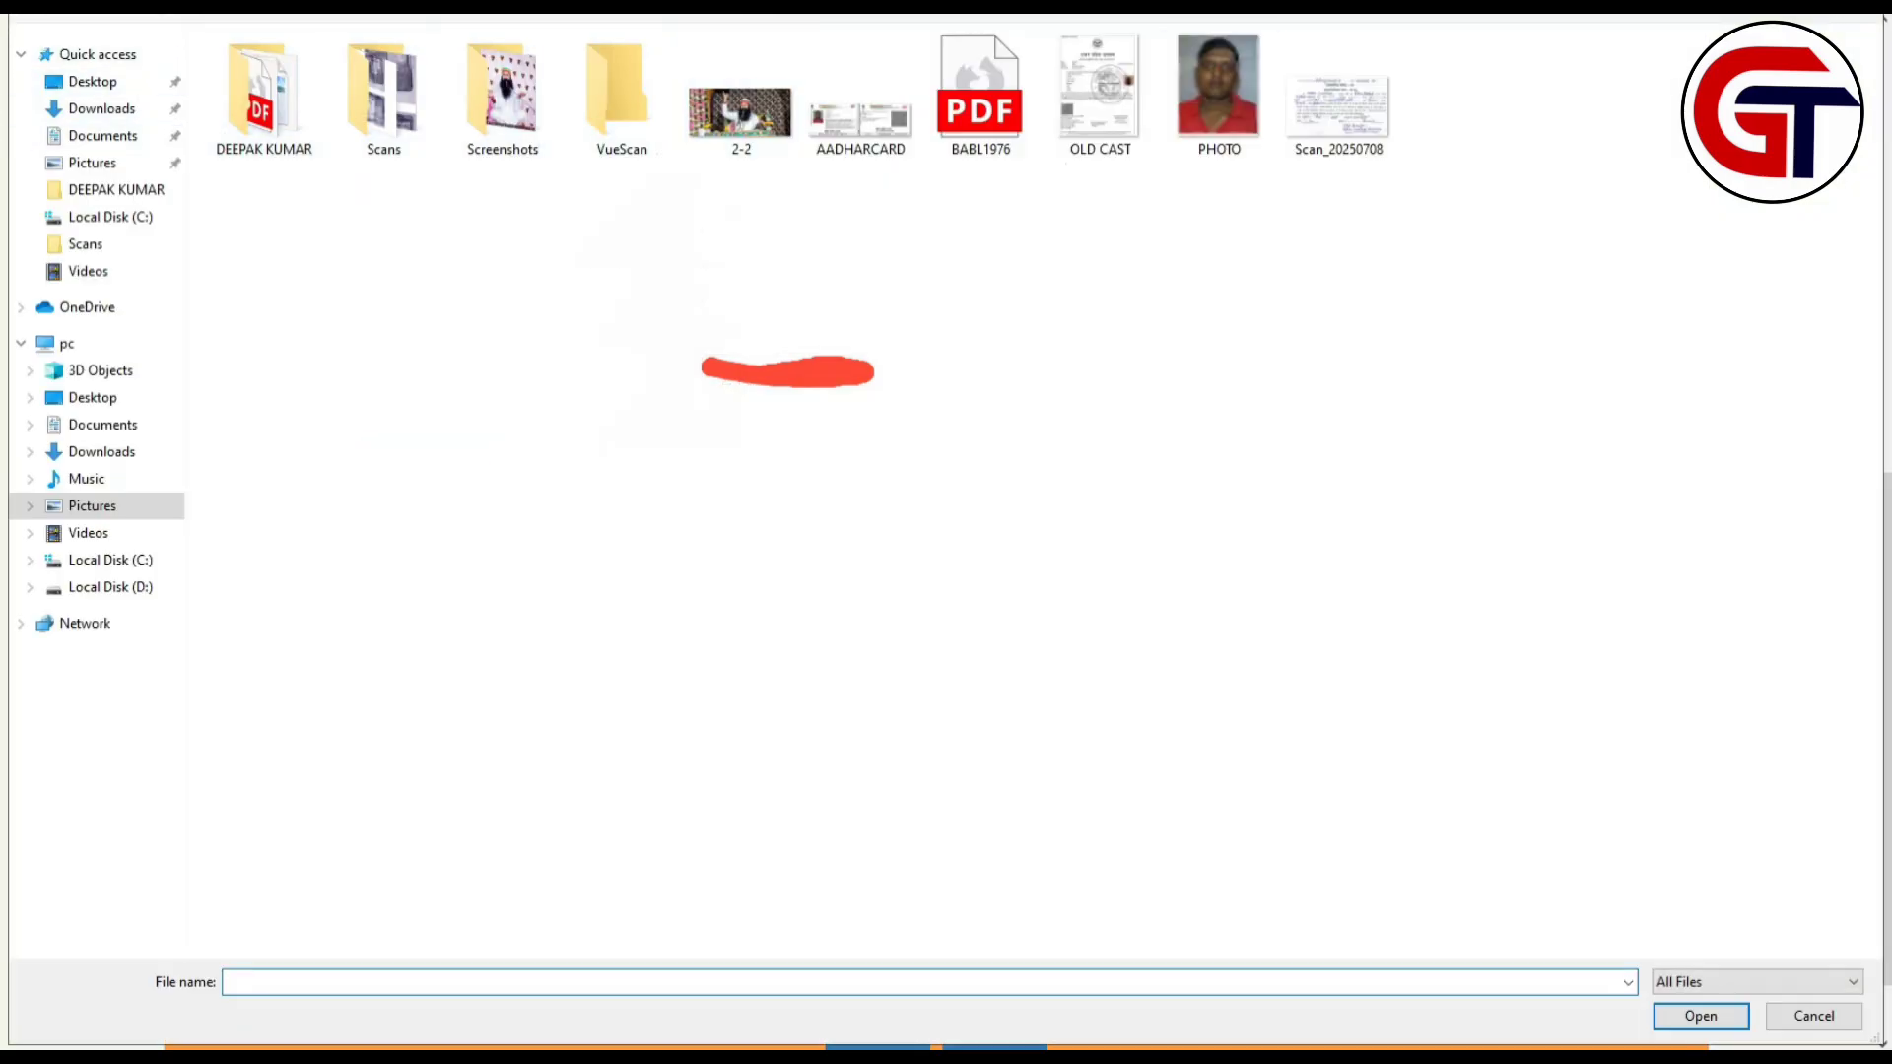
pyautogui.doubleClick(1100, 94)
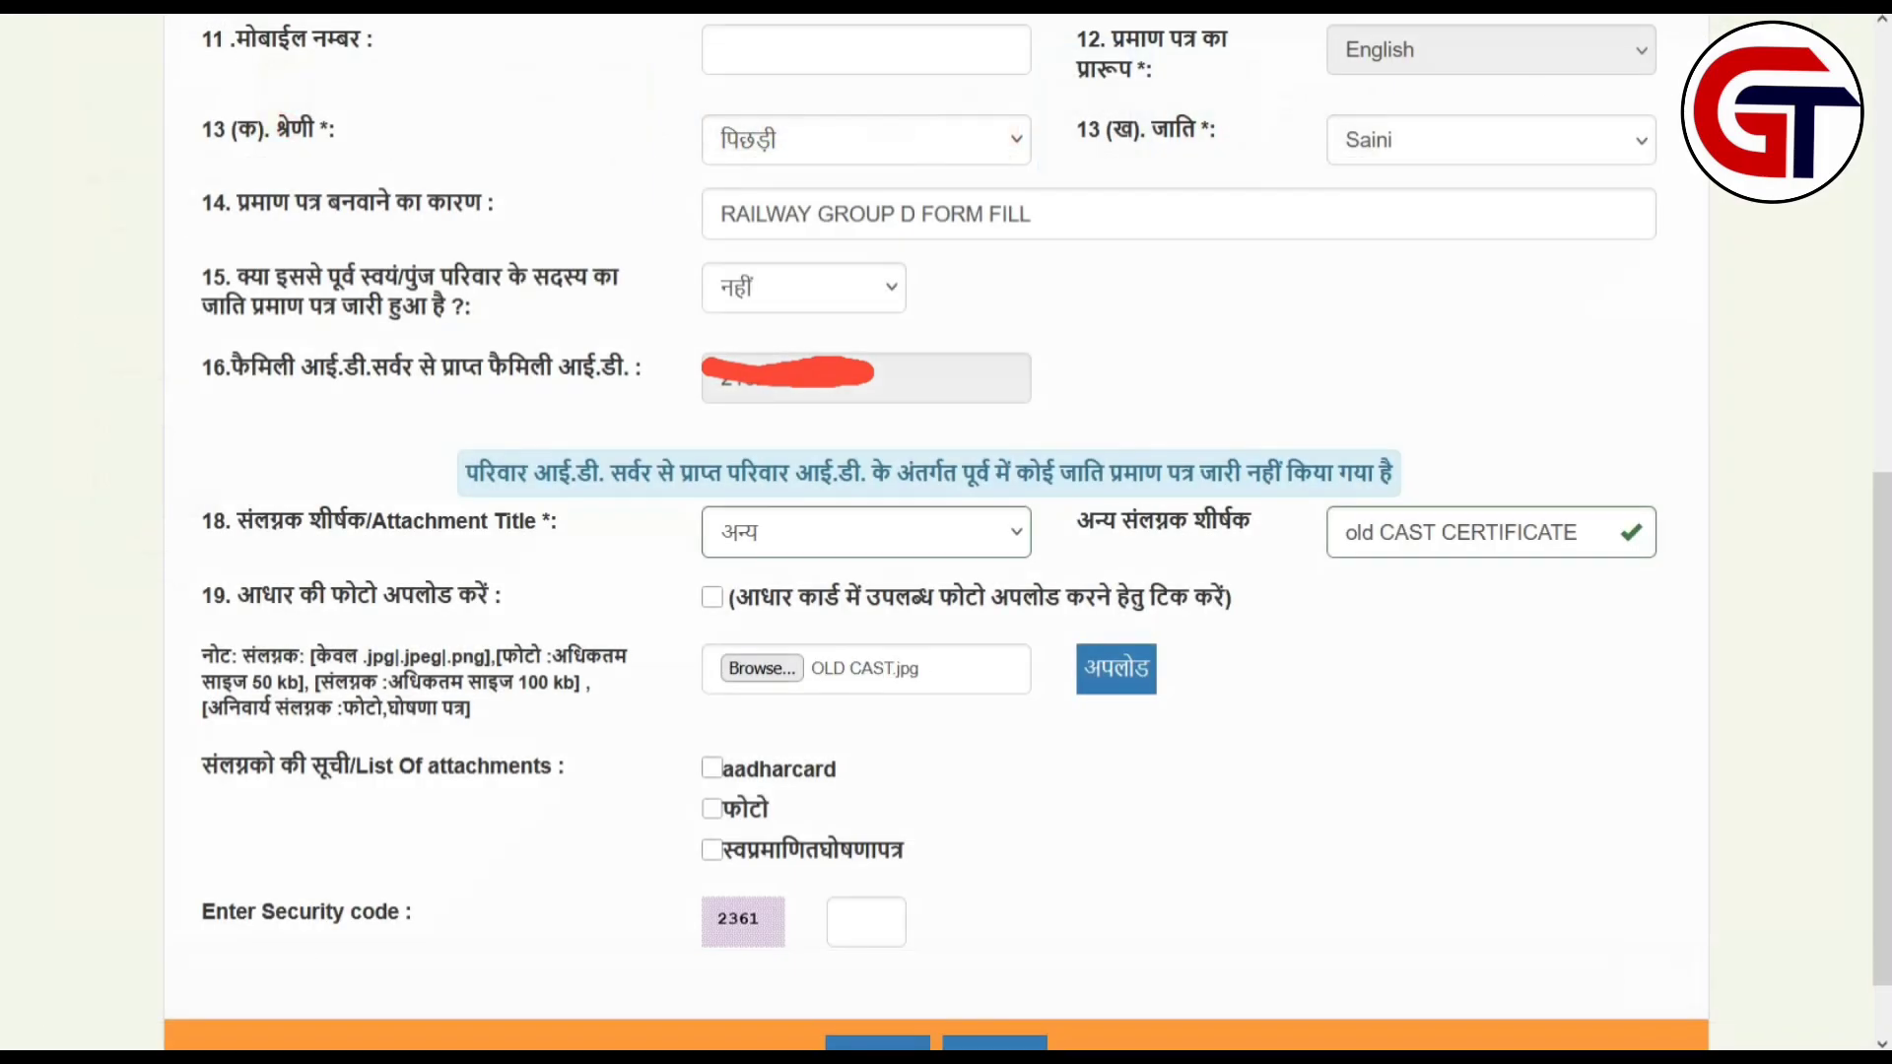
pyautogui.click(1116, 669)
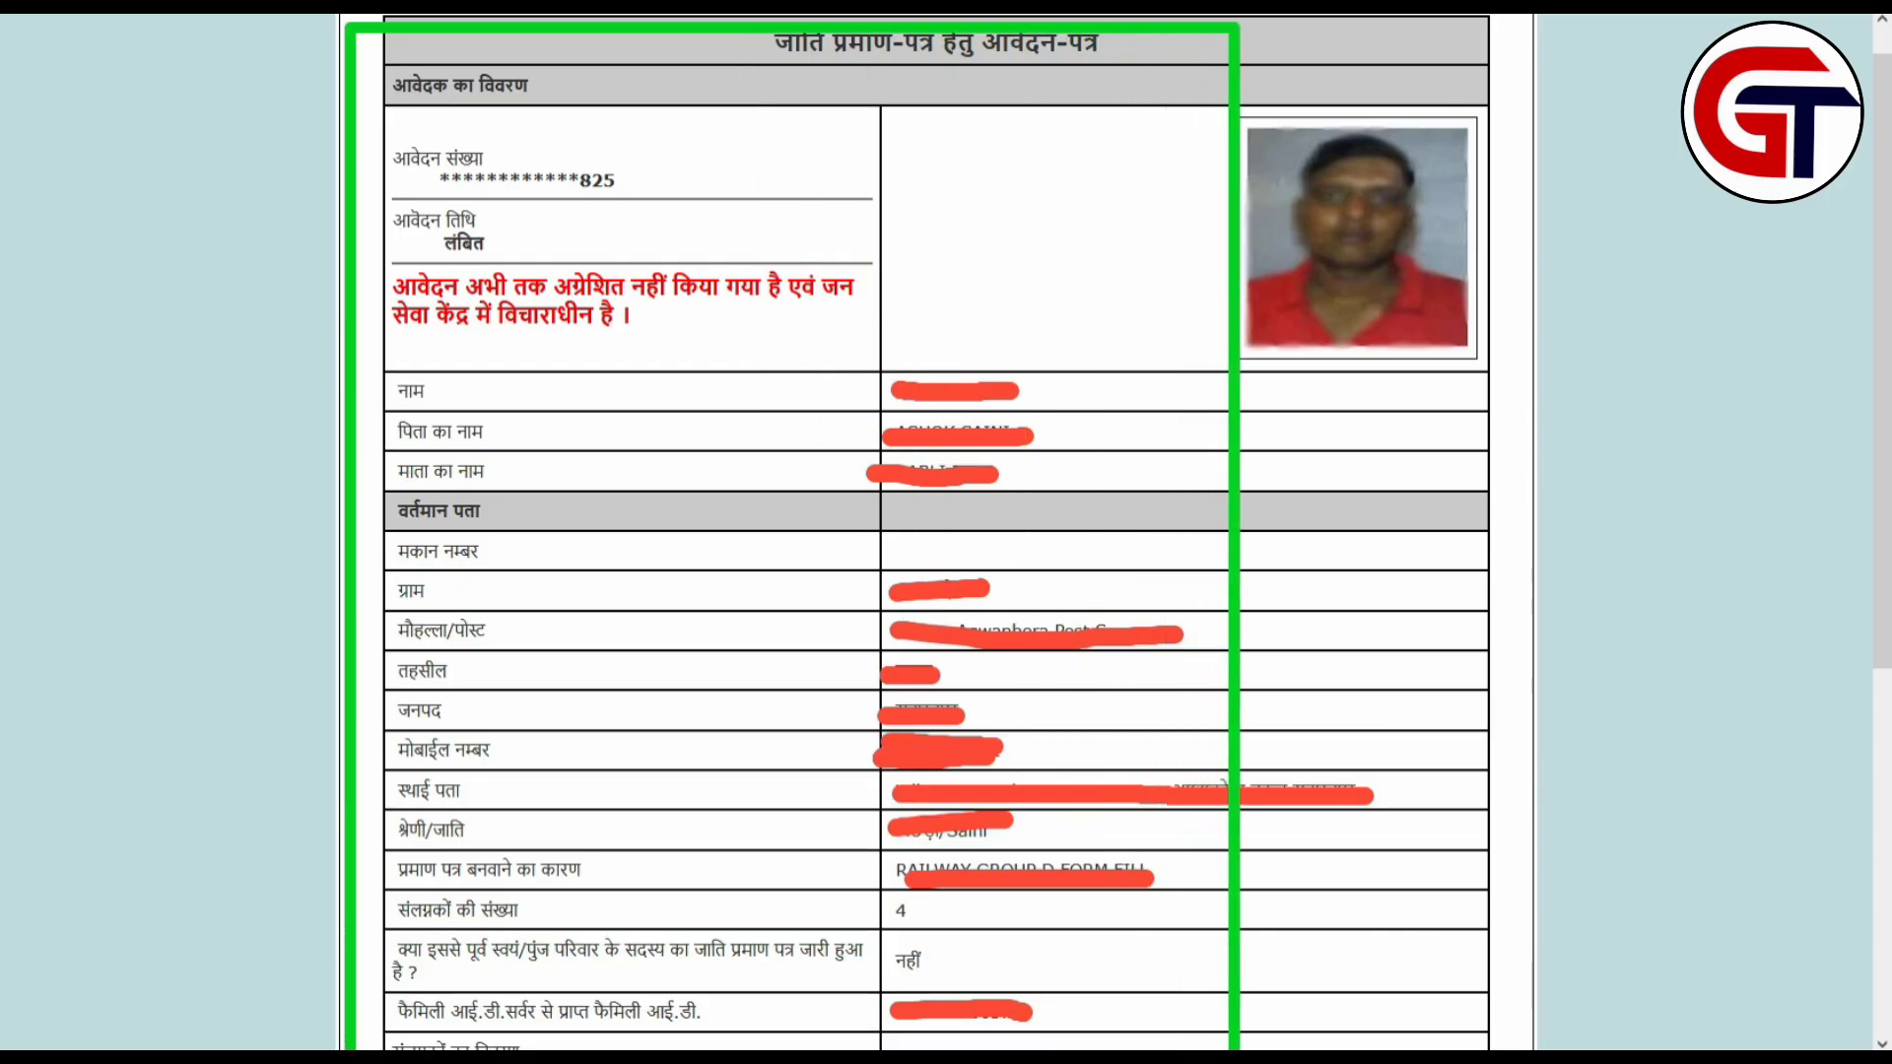
# Review the caste certificate application preview down to its list of attachments.
pyautogui.scroll(-5, 936, 532)
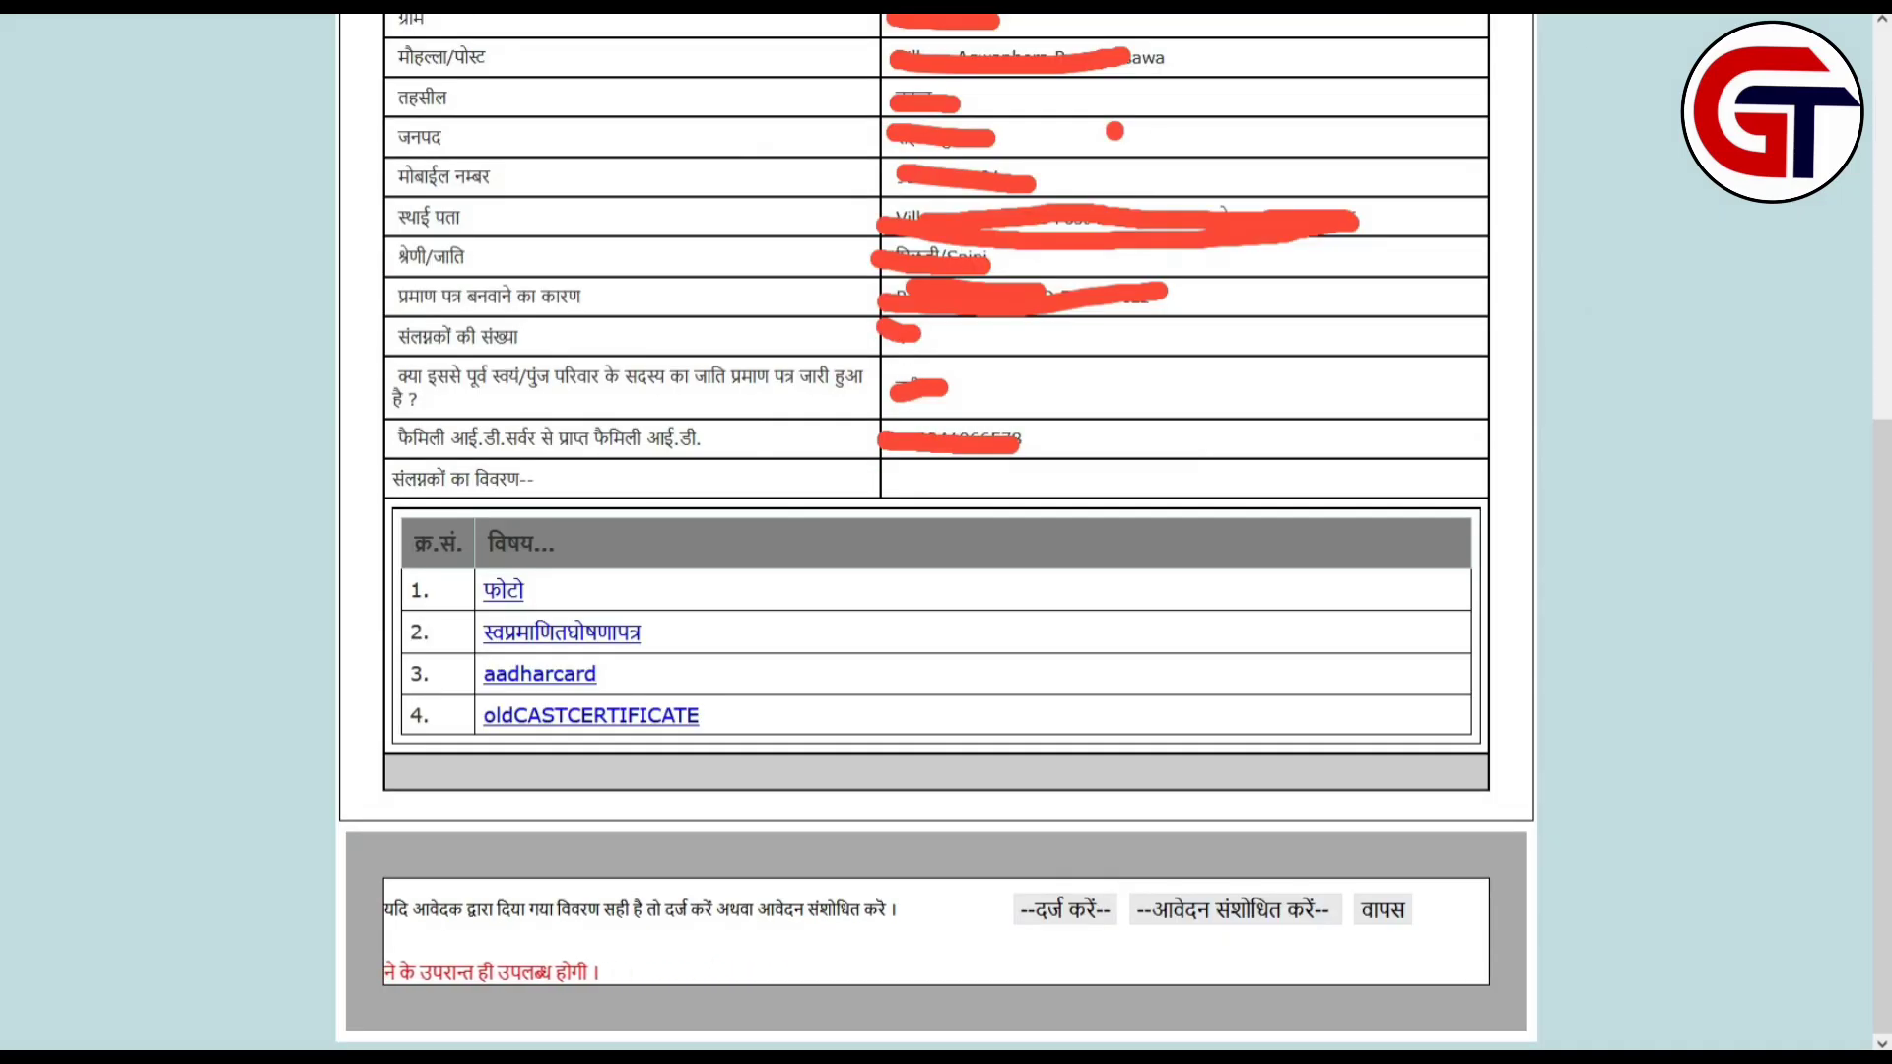